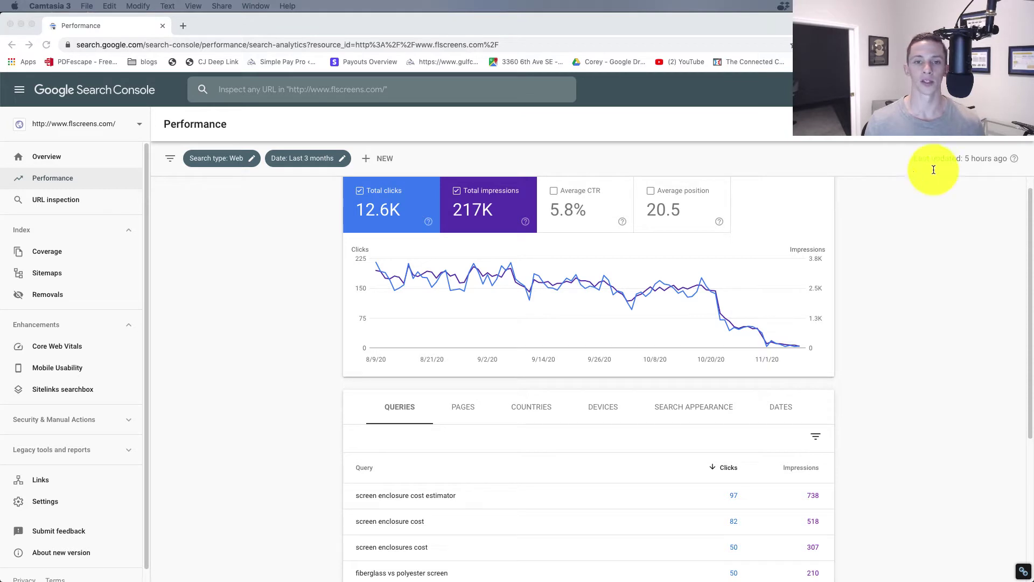
Step: Centre the Untitled 3 note and complete its first heading as '#1 Actual Drop In Serp'
left_click(632, 153)
key("super+Tab")
key("super+c")
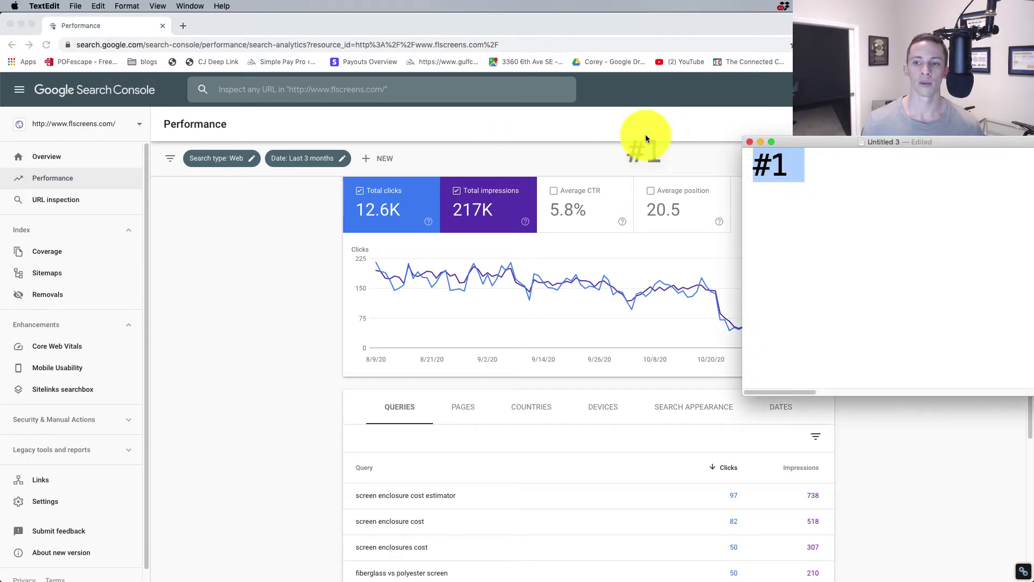
left_click(422, 90)
key("super+v")
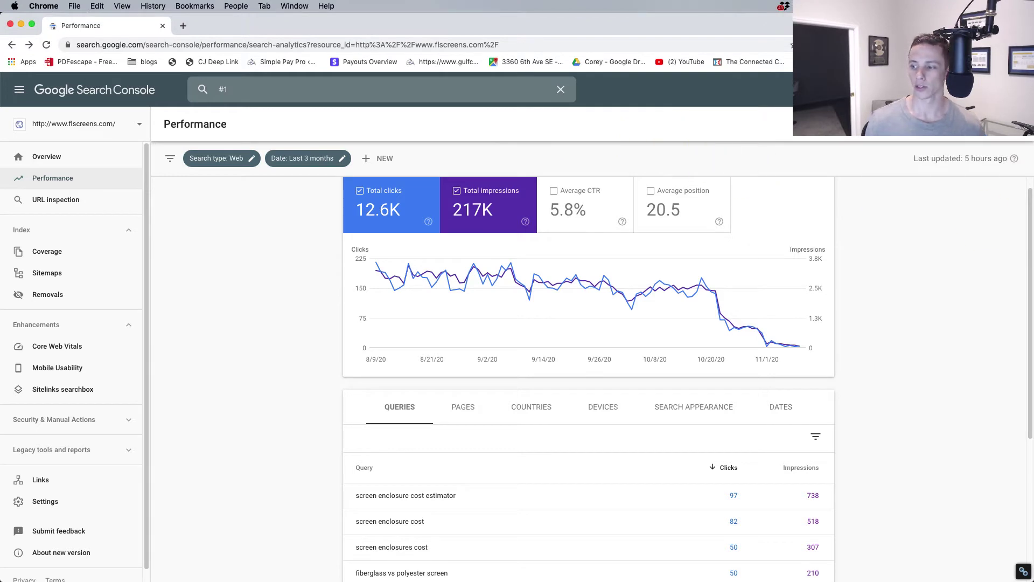
key("super+Tab")
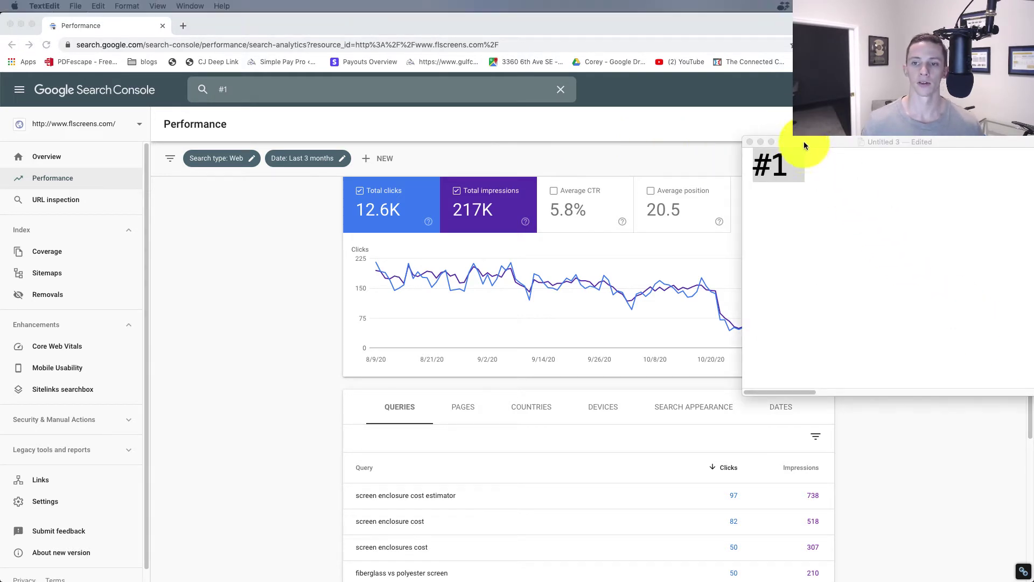
left_click_drag(801, 138, 396, 57)
left_click(417, 91)
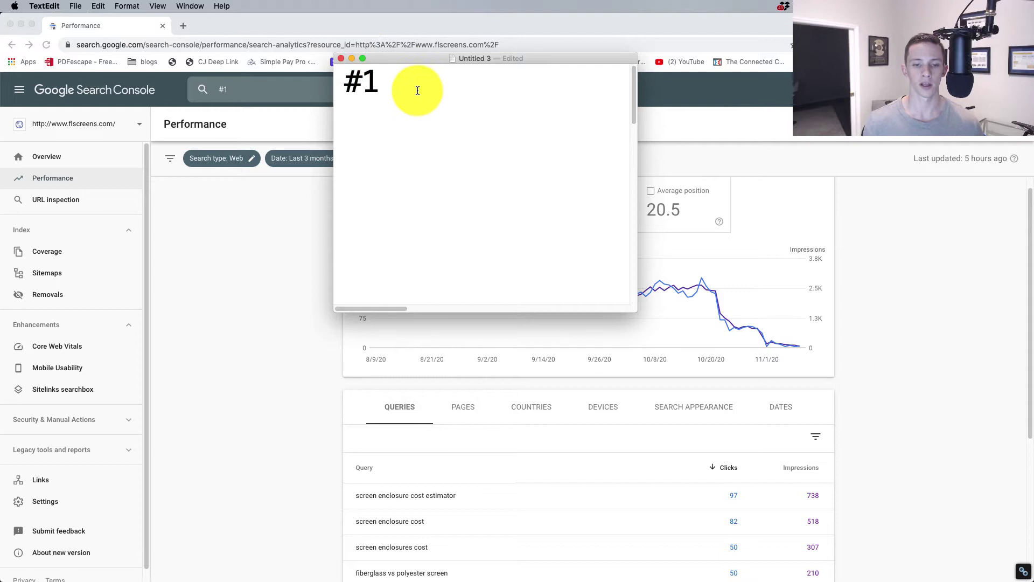
type("Actual")
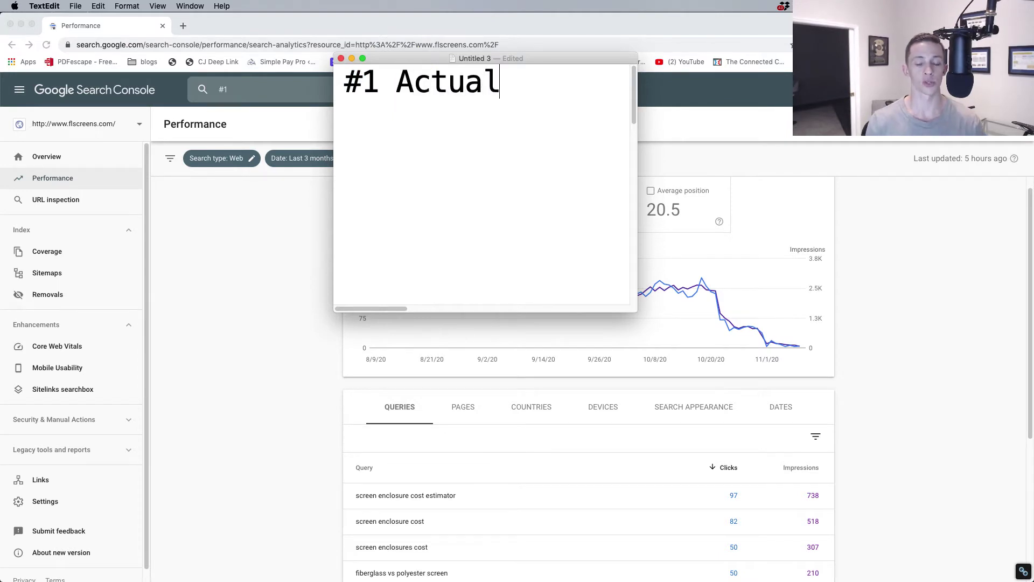
type(" Drop In S")
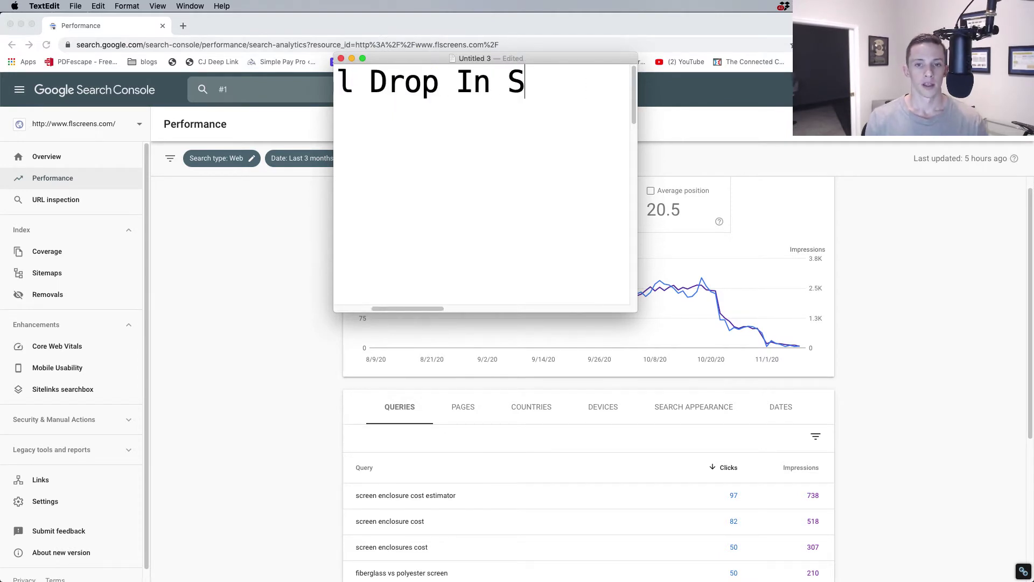
type("erp")
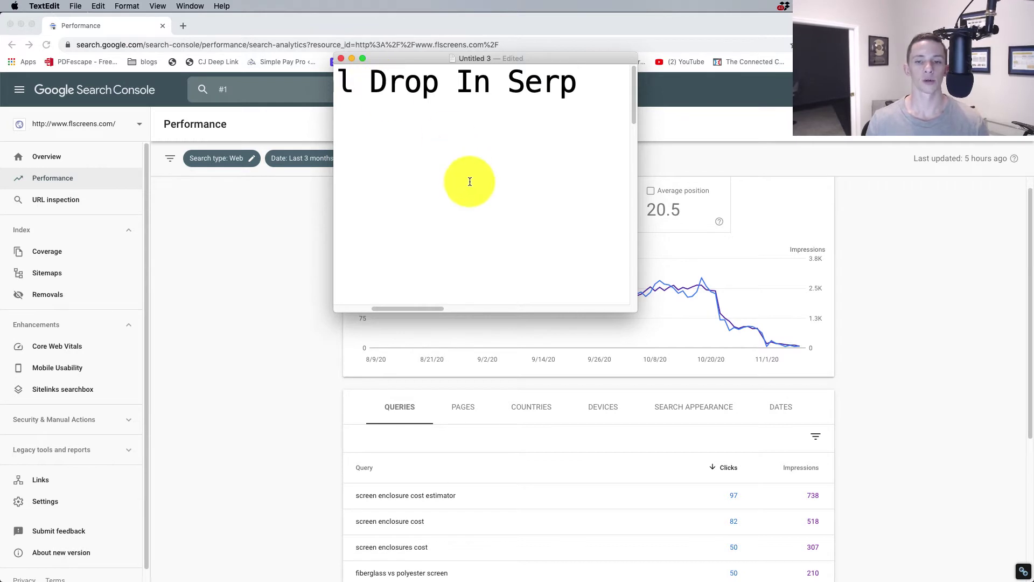
Step: Enlarge the note window and start a new line below the first point
left_click_drag(636, 310, 853, 411)
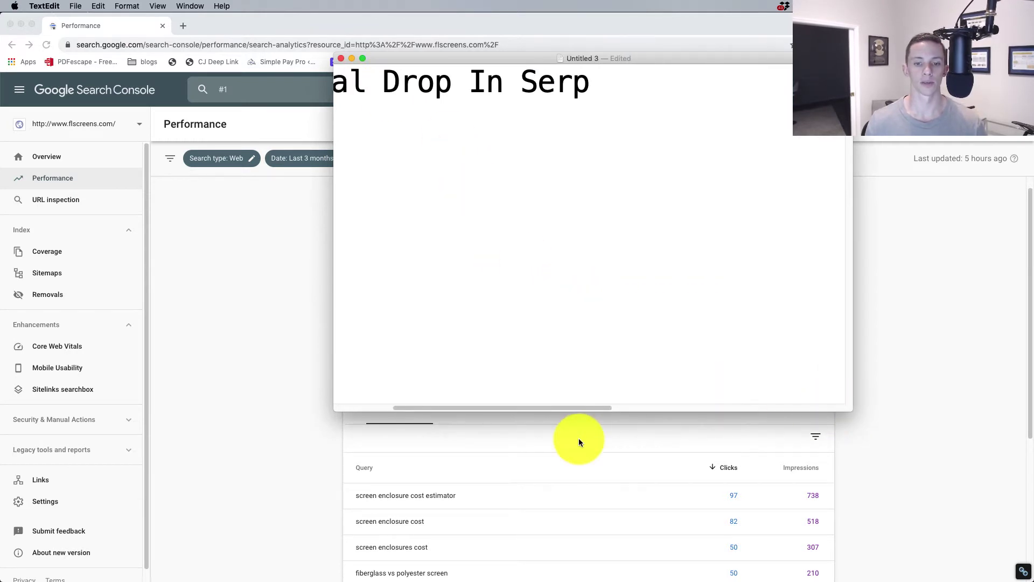
left_click_drag(562, 407, 455, 409)
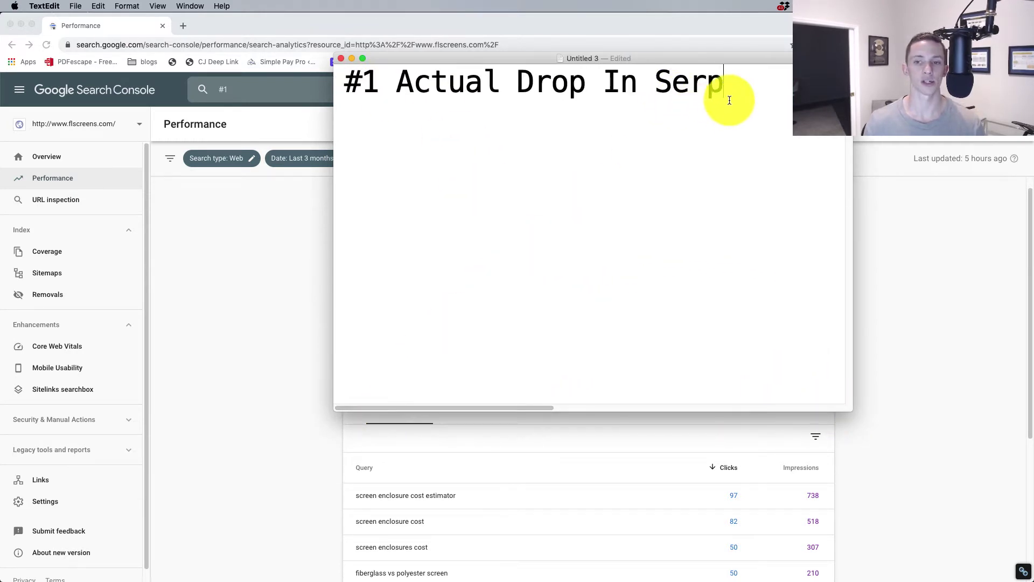
left_click(749, 93)
key("Return")
key("Return")
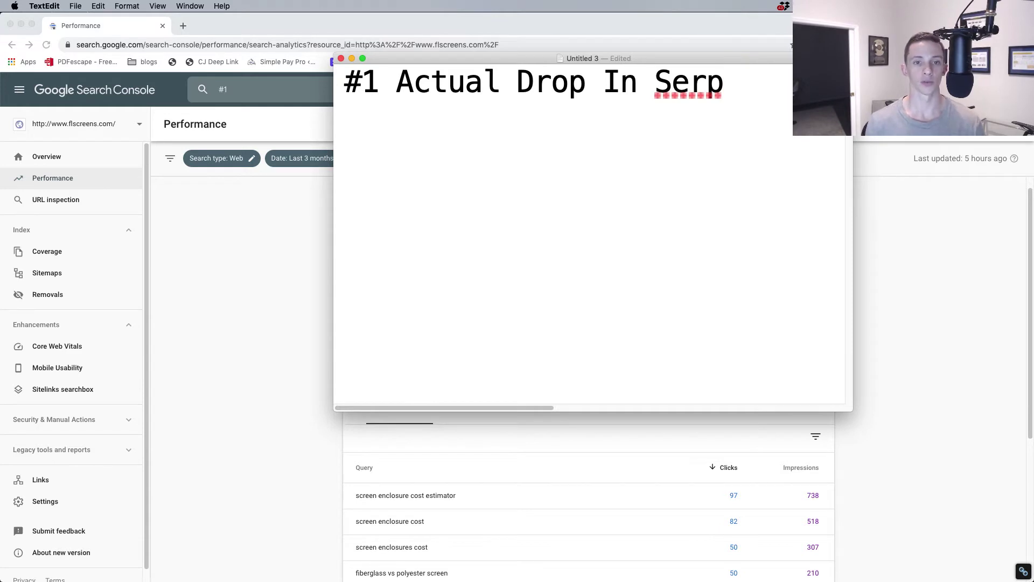
Step: Check the chart's last data point showing only 5 clicks, then return the note over the report
left_click_drag(392, 60, 1031, 168)
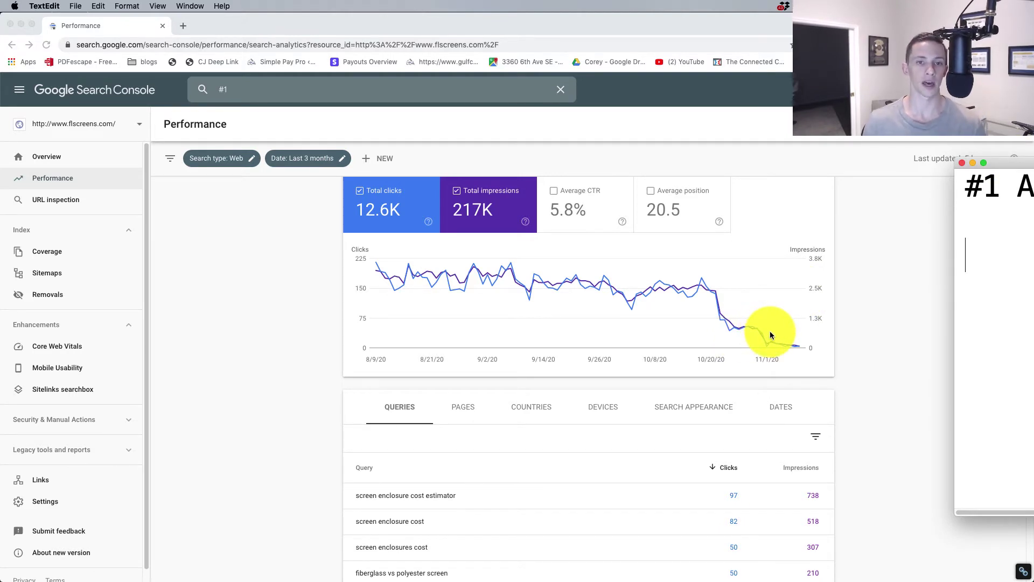
left_click(795, 346)
mouse_move(798, 348)
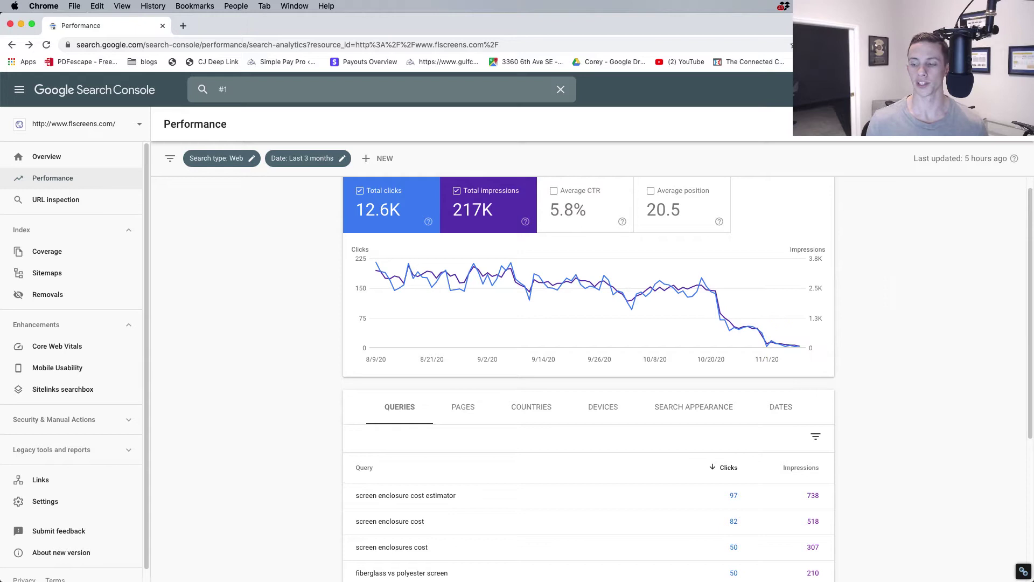
key("super+Tab")
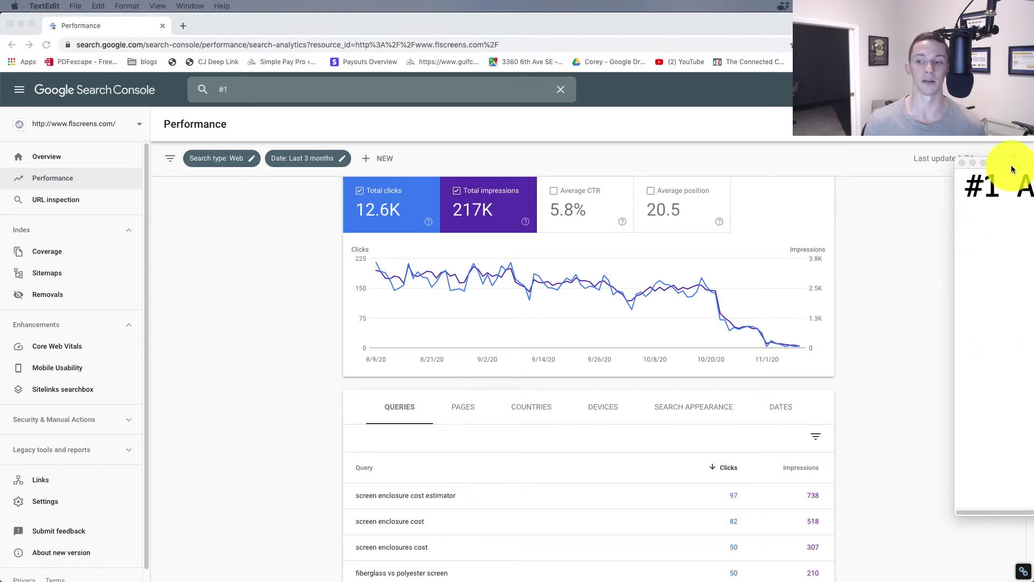
left_click_drag(1011, 165, 415, 135)
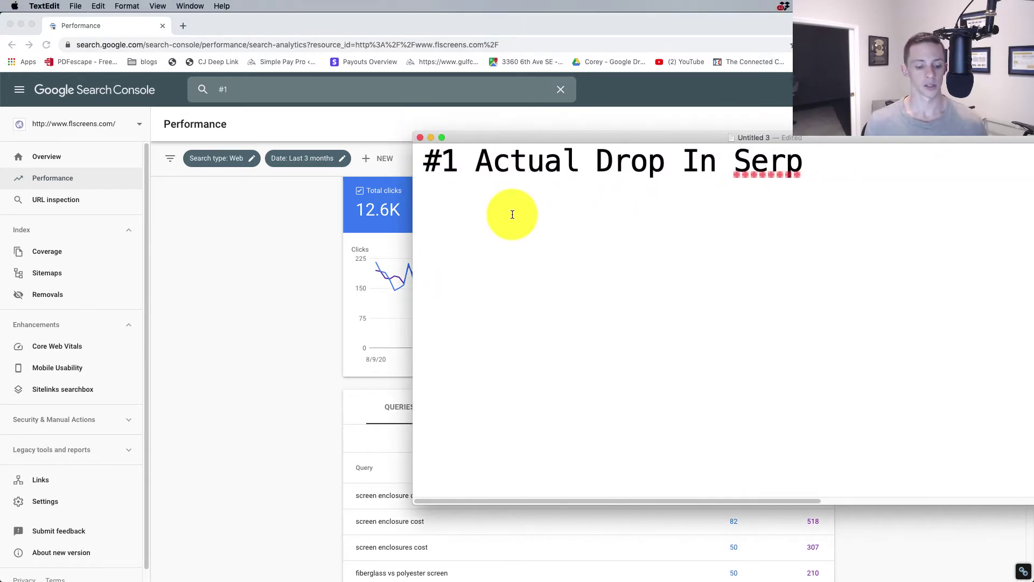
Step: Add '#2 Indexing Issue' and '#3 Configuration Search Console' as the next two points in the note
key("Return")
key("Return")
type("#2")
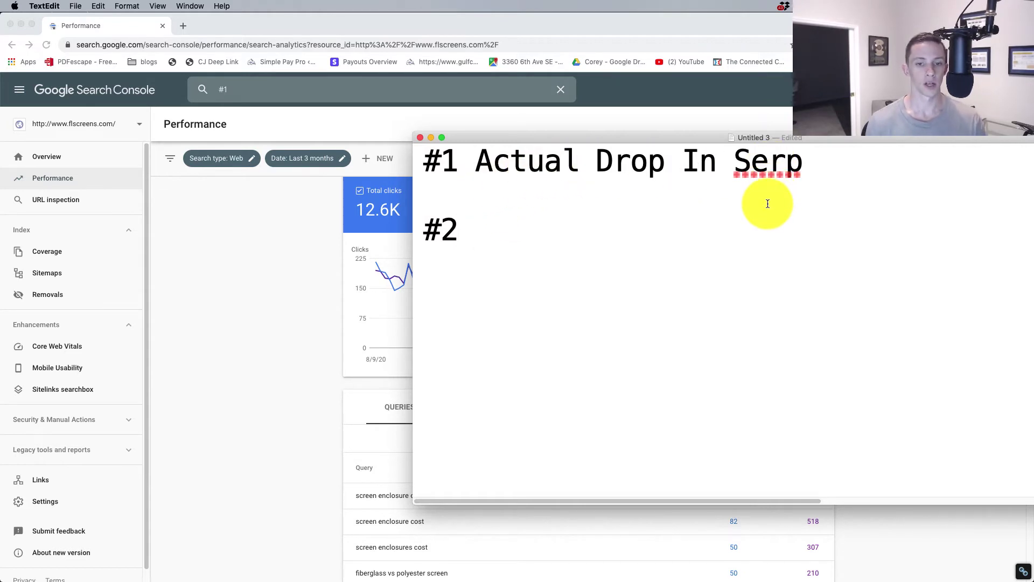
type(" Indec")
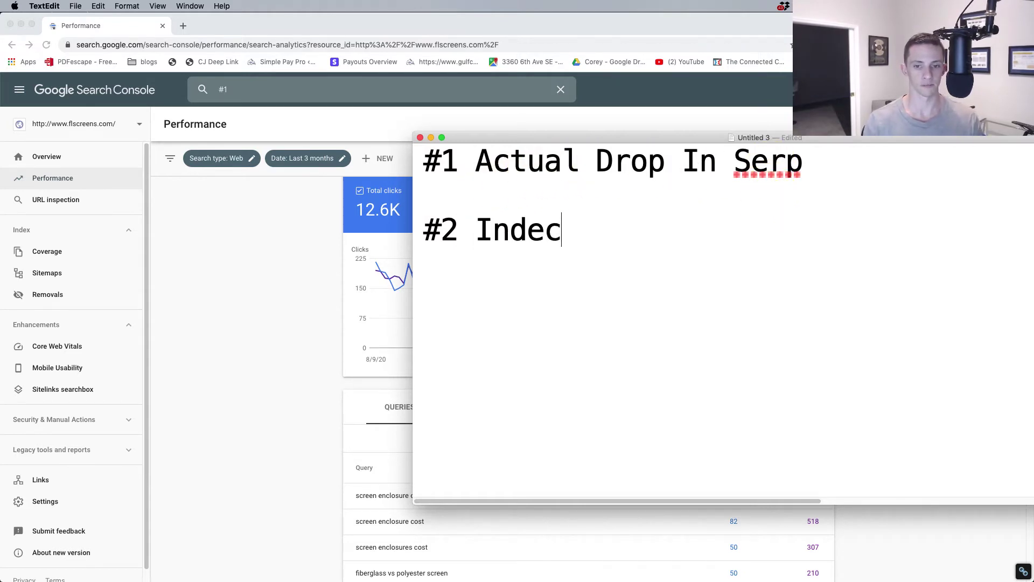
key("BackSpace")
type("xing Issu")
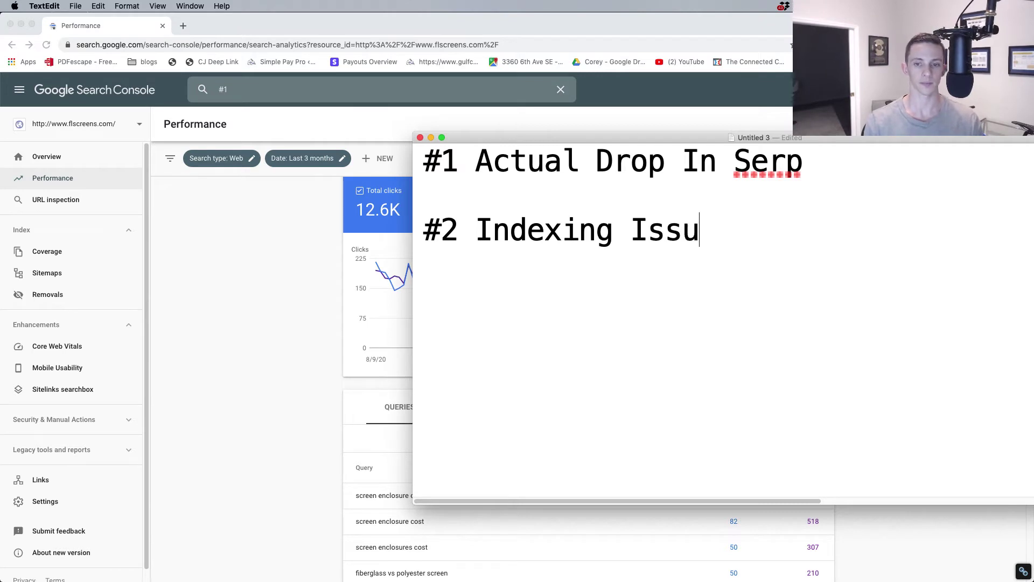
type("e")
key("Return")
key("Return")
type("#")
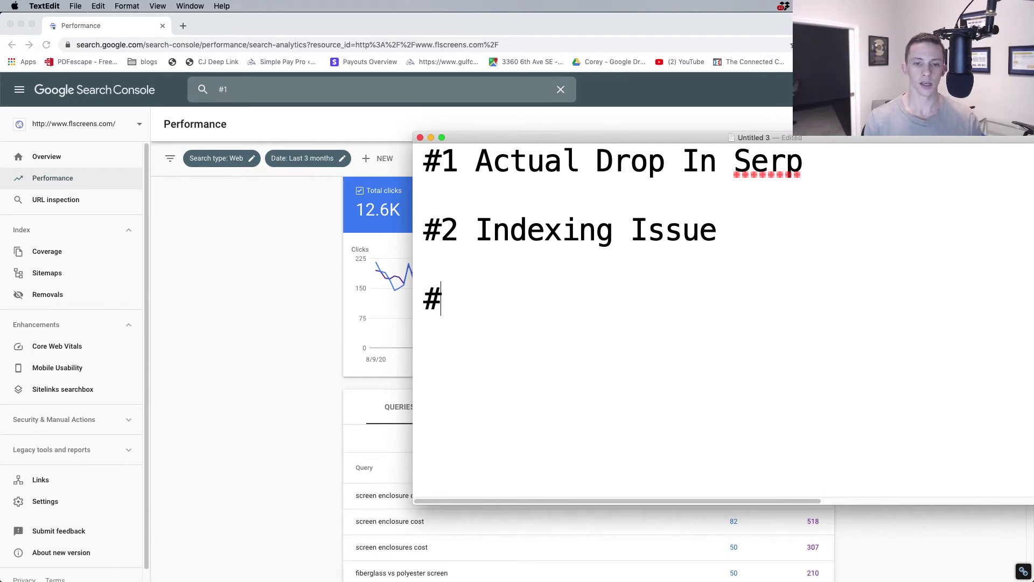
key("BackSpace")
type("3 ")
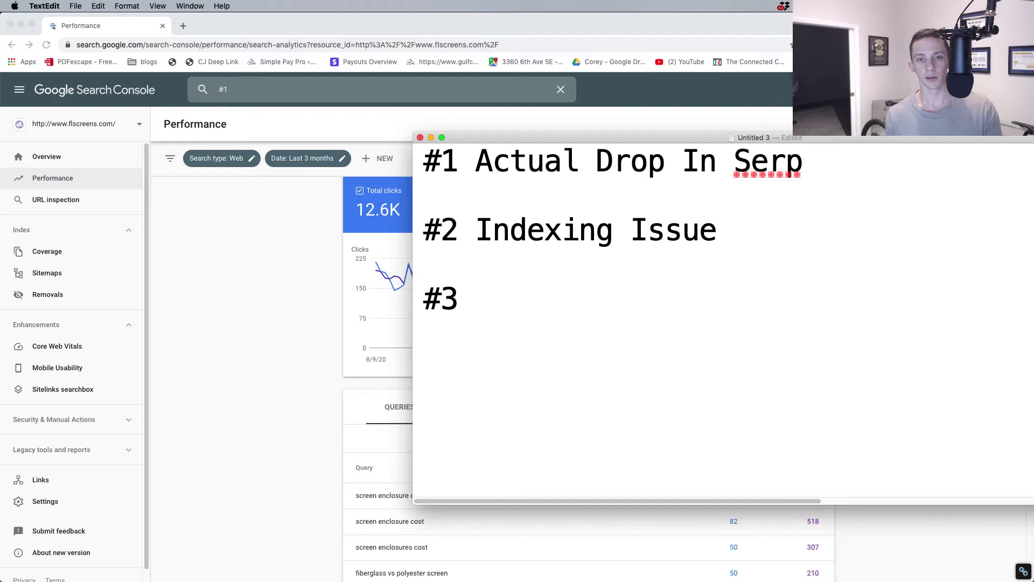
type("Co")
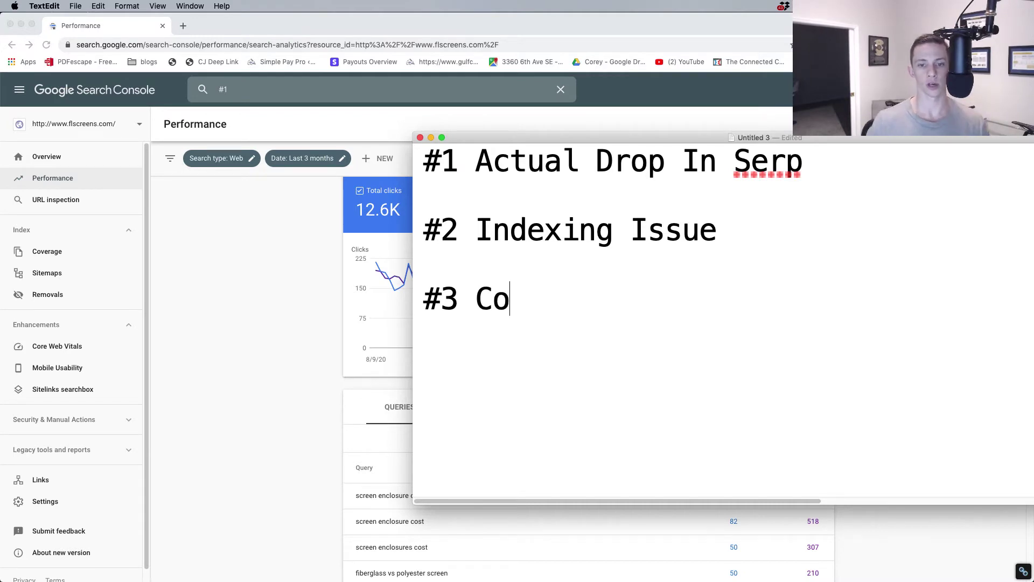
type("nfigura")
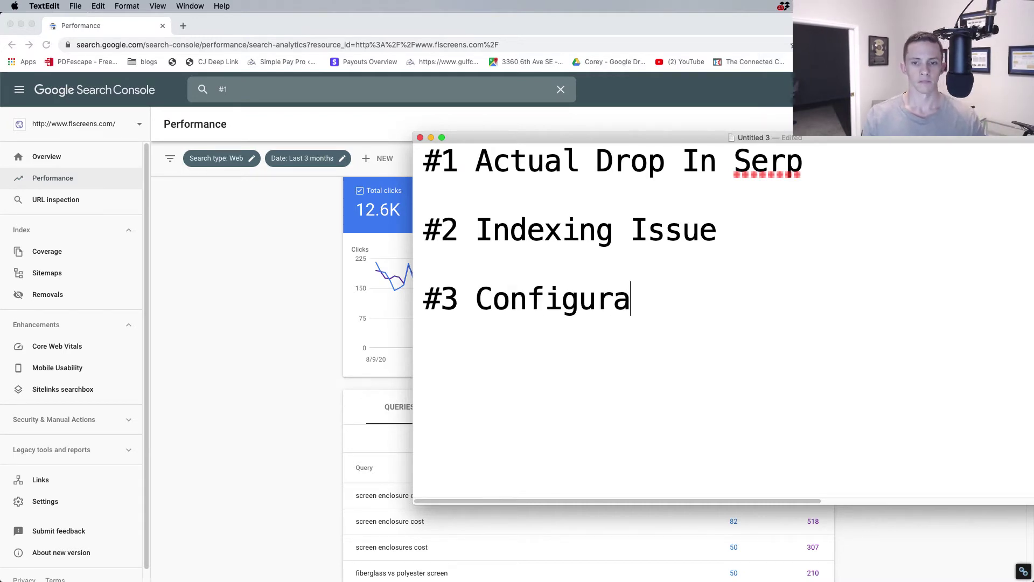
type("tion Search")
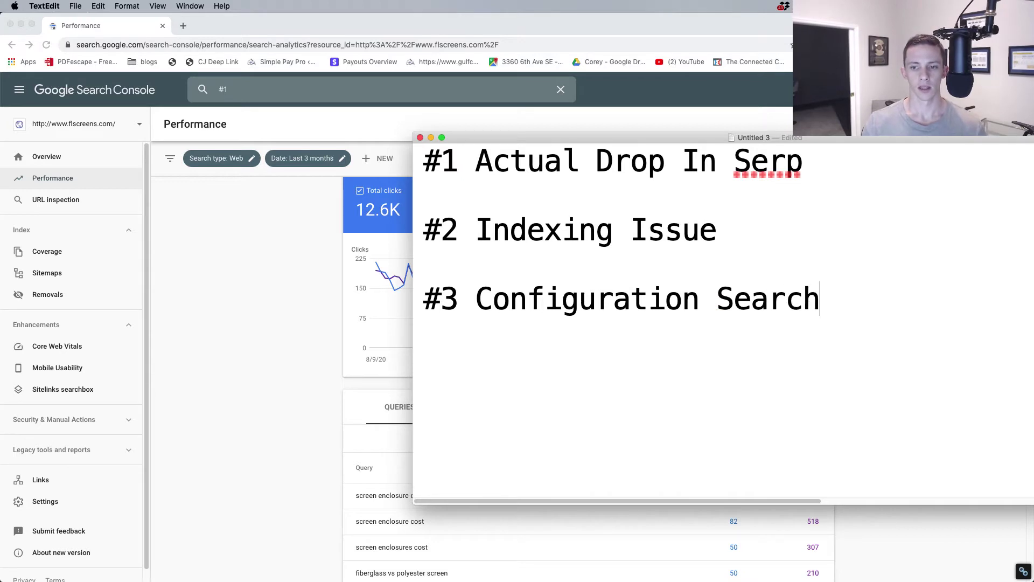
type(" Console")
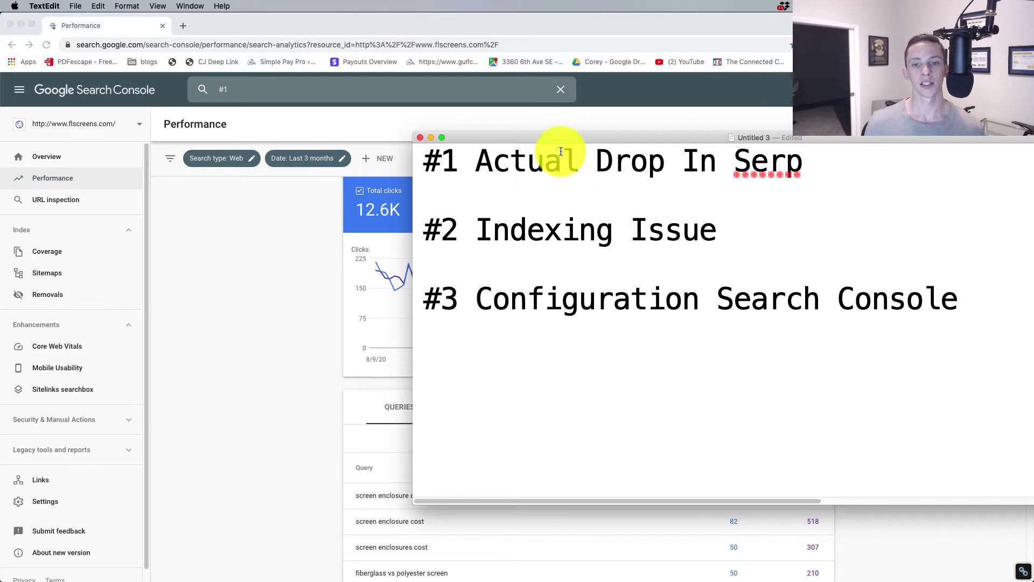
left_click_drag(595, 162, 611, 216)
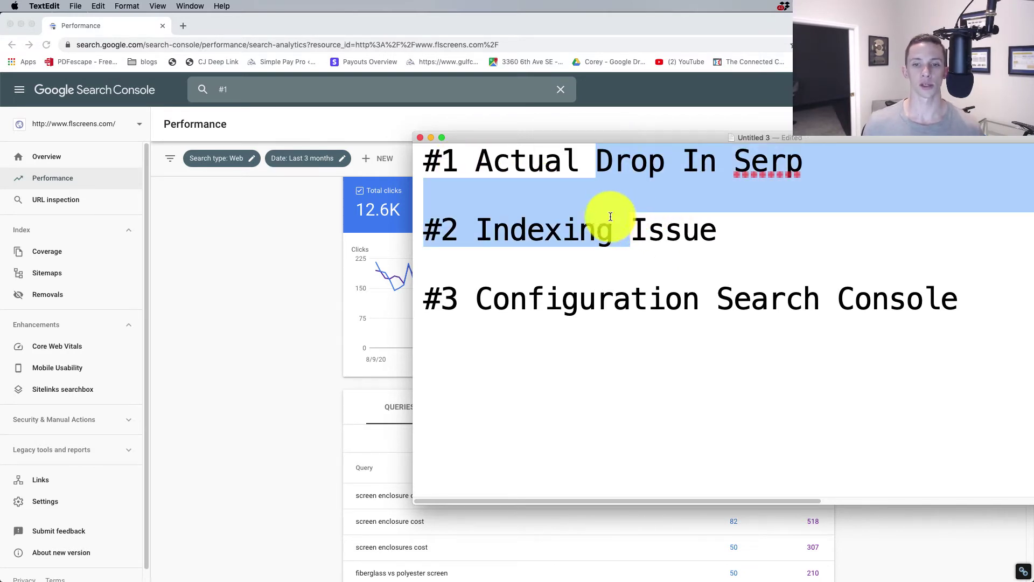
Step: Hide the note and copy the top query 'screen enclosure cost estimator' from the Queries table
key("cmd+m")
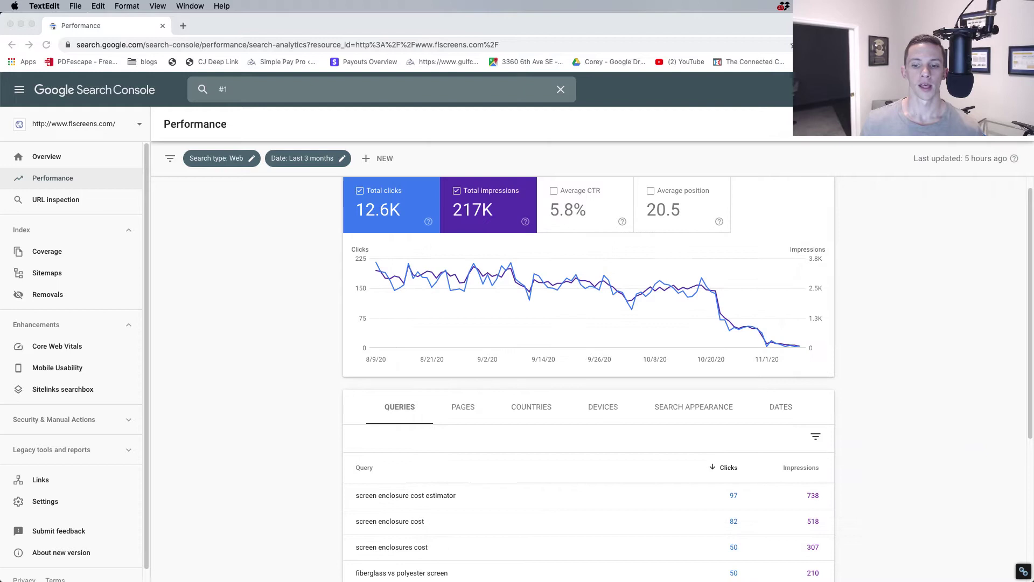
scroll(486, 366, "down", 5)
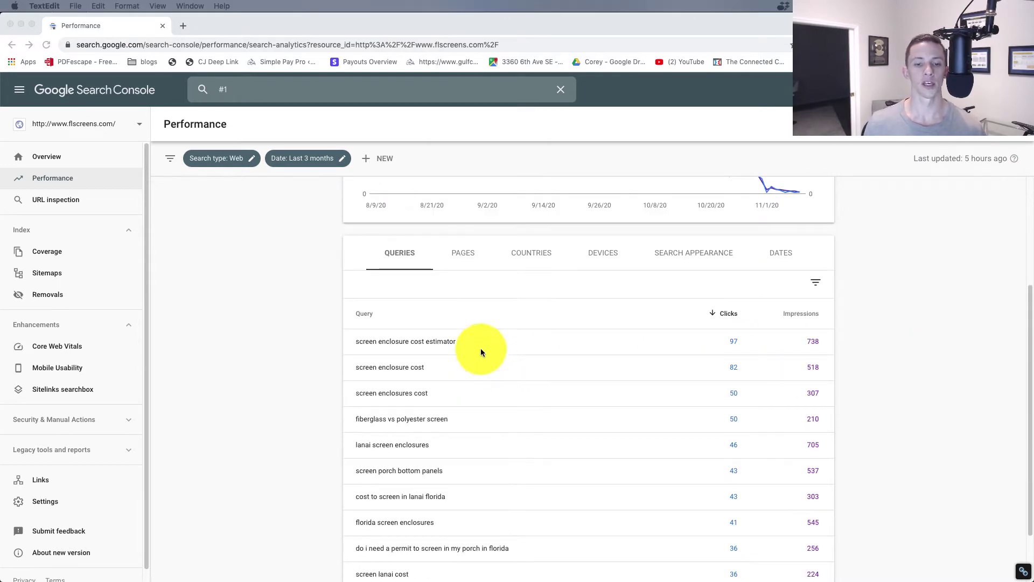
left_click(461, 337)
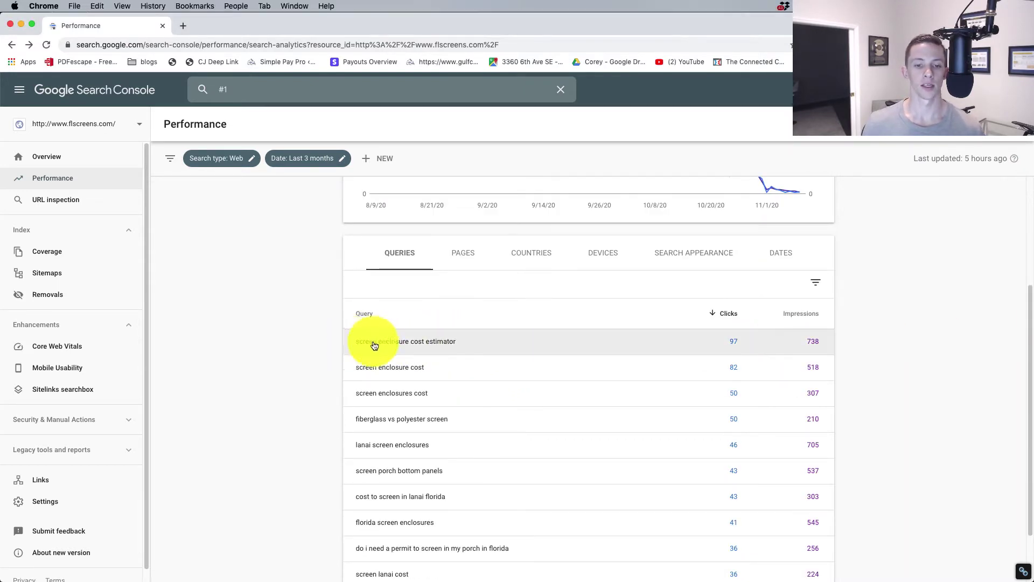
left_click_drag(355, 343, 446, 344)
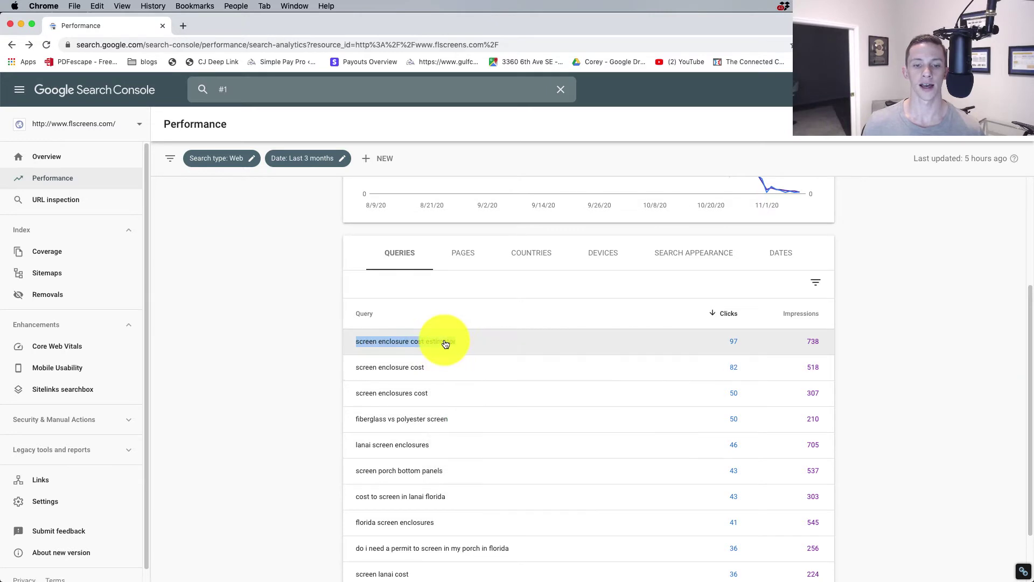
right_click(444, 339)
left_click(452, 358)
Step: Review the report and copy the 'screen enclosure cost estimator' query once more
scroll(545, 373, "up", 1)
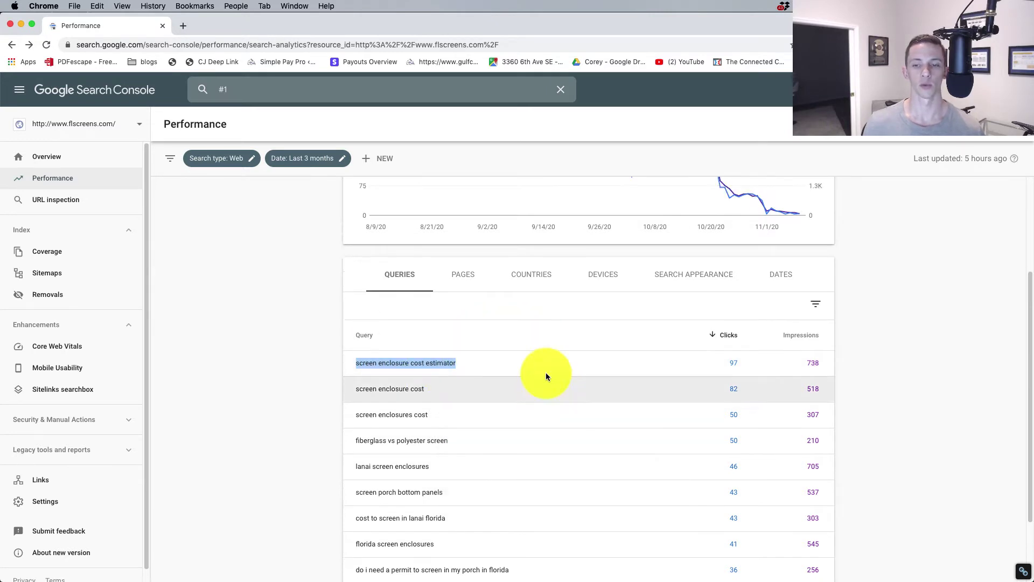
scroll(545, 373, "up", 1)
scroll(413, 332, "up", 2)
scroll(369, 212, "down", 2)
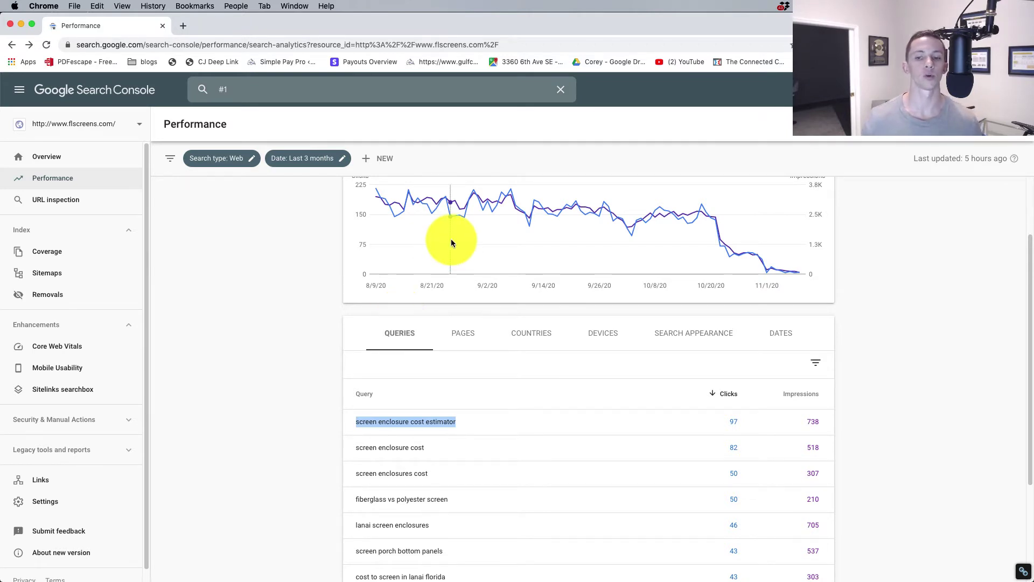
mouse_move(442, 234)
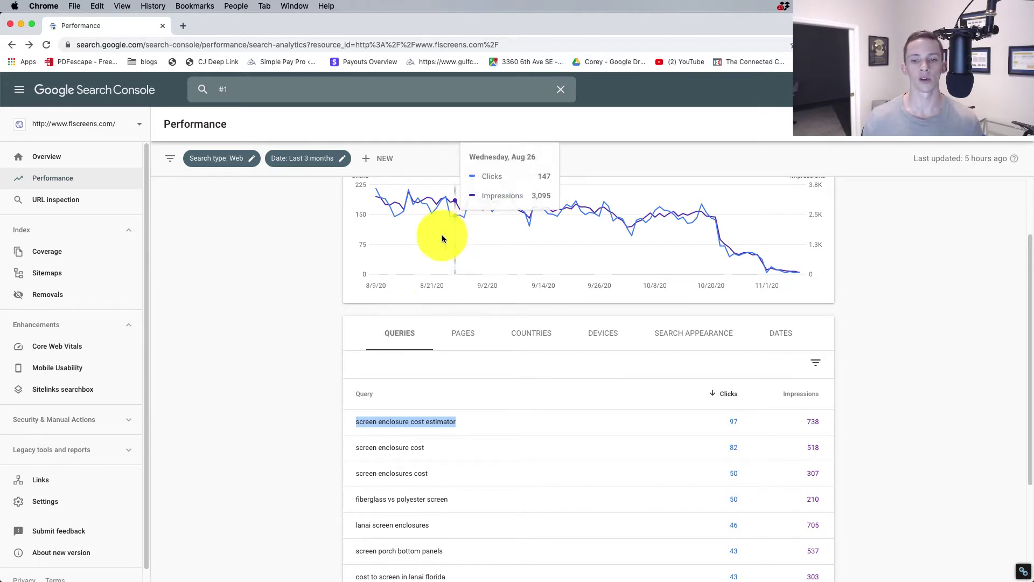
right_click(446, 428)
left_click(473, 449)
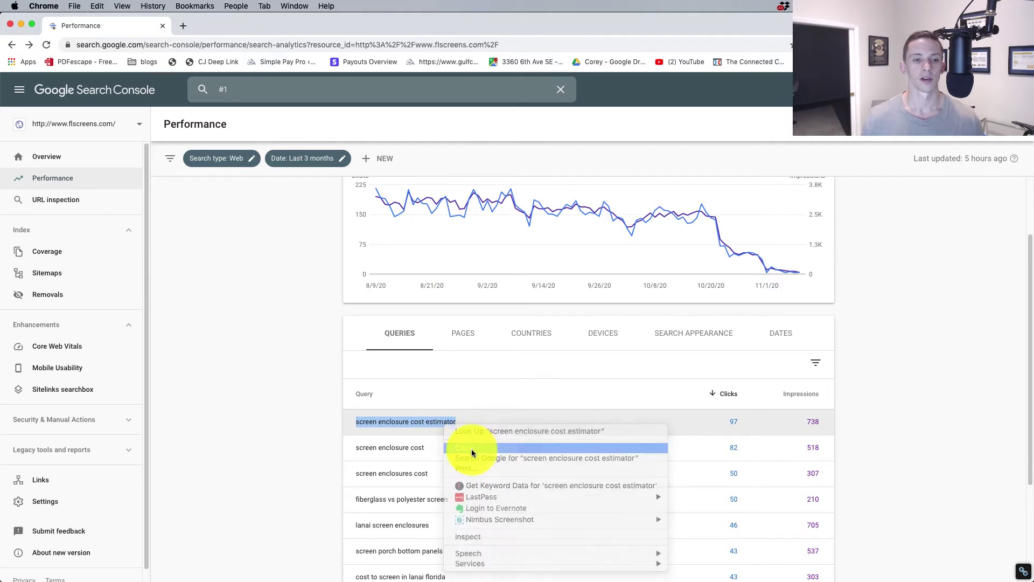
mouse_move(481, 206)
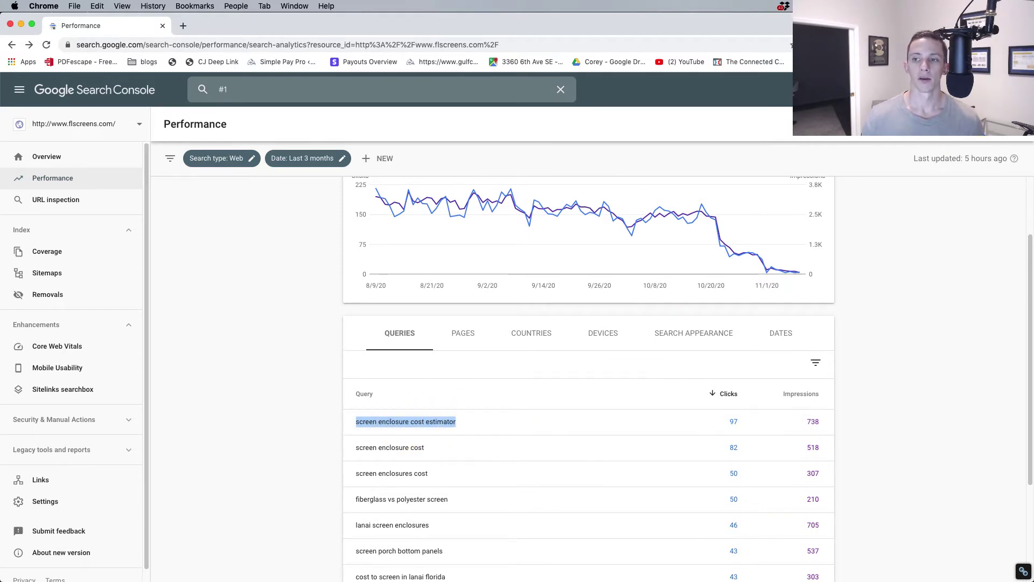
Step: Search Google for 'screen enclosure cost estimator' in a new incognito window
left_click(1021, 44)
left_click(884, 100)
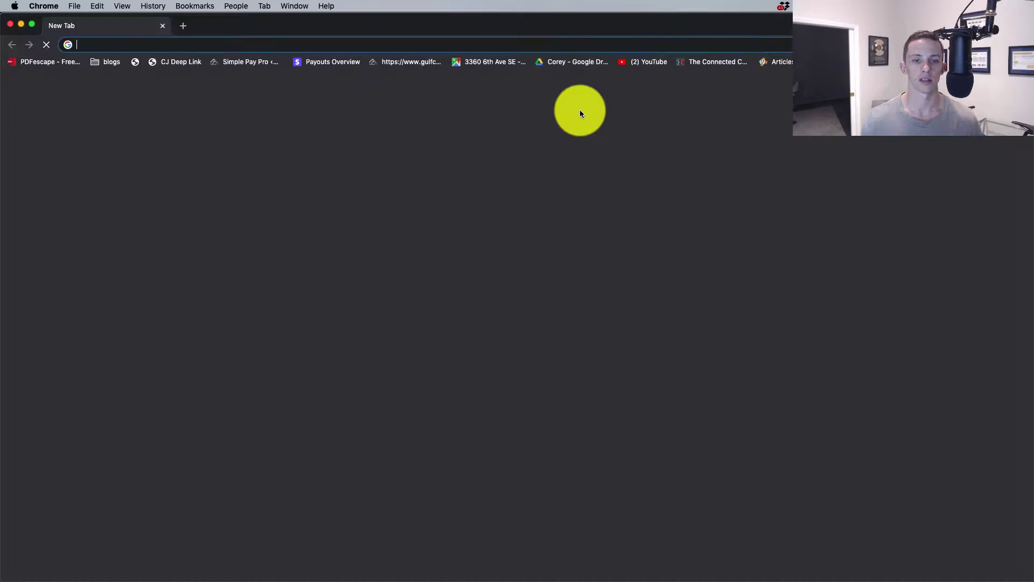
key("super+v")
key("Return")
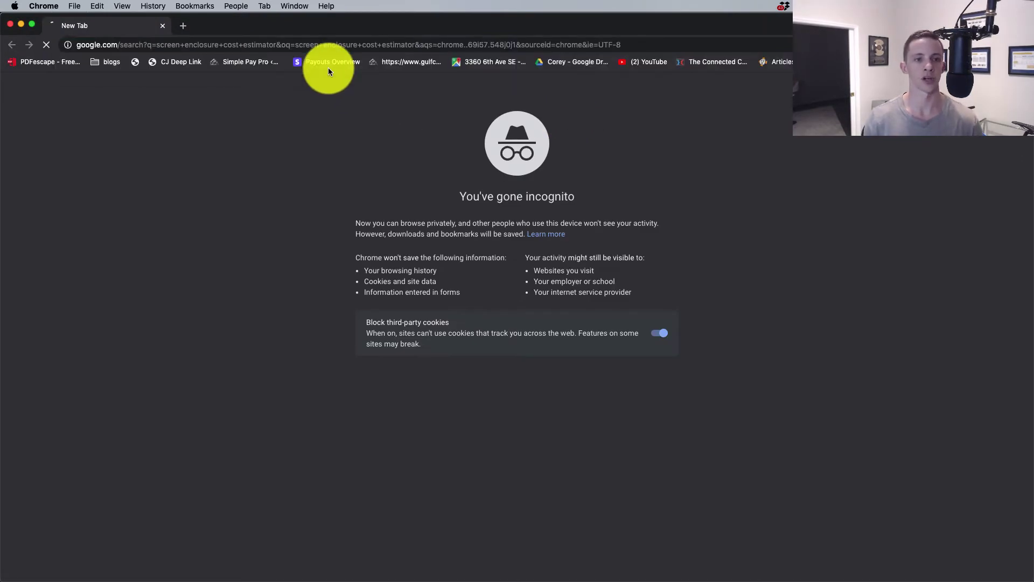
Step: Scroll the results to locate the FL Screens article just below HomeAdvisor's
scroll(289, 147, "down", 5)
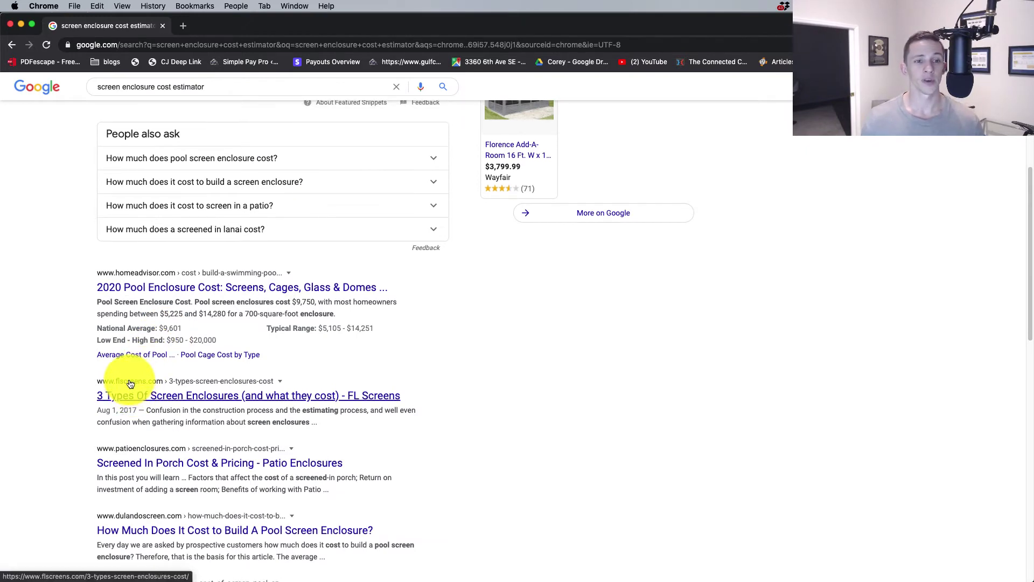
scroll(134, 382, "up", 1)
scroll(172, 403, "up", 5)
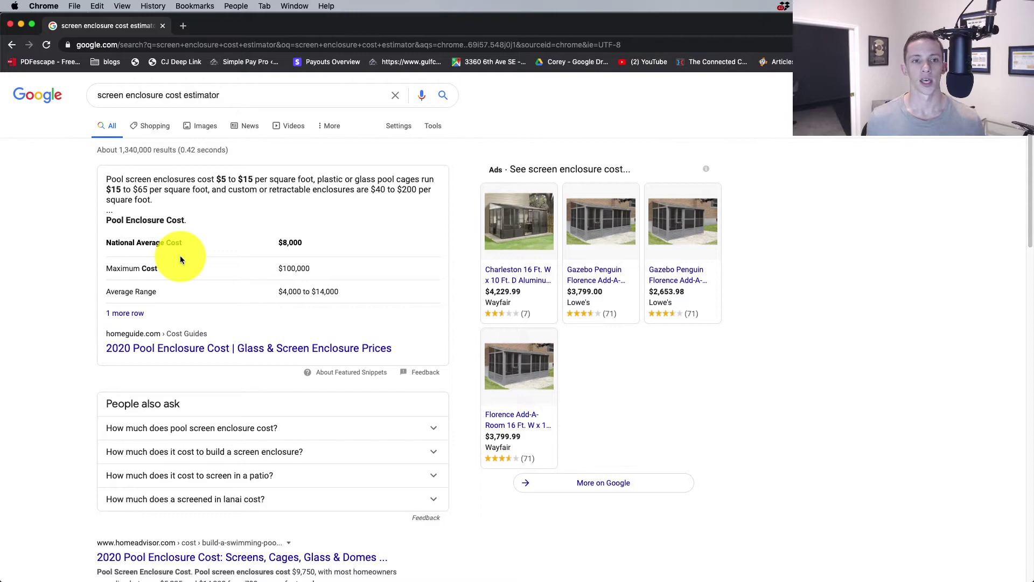
scroll(180, 259, "down", 10)
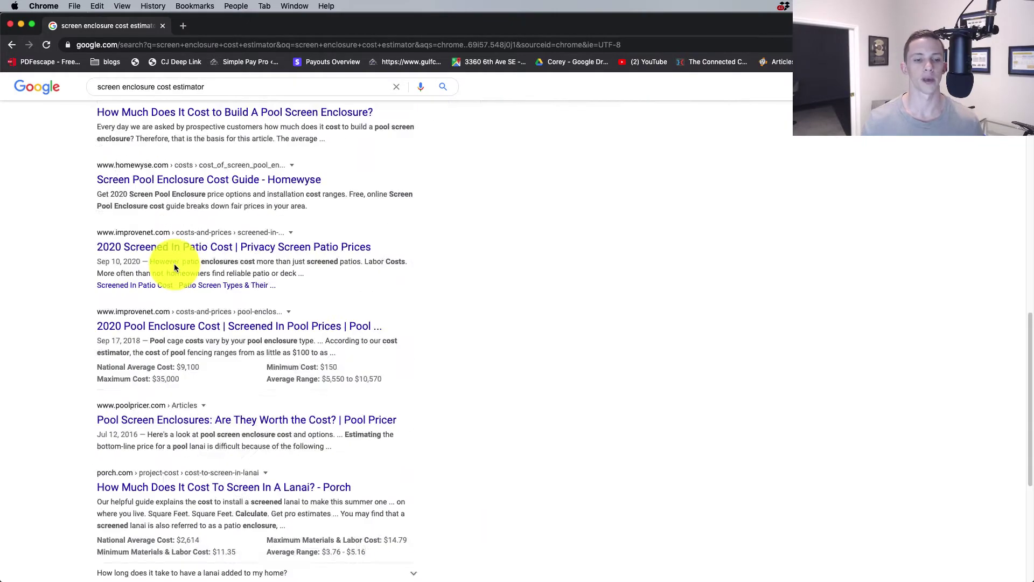
scroll(210, 275, "up", 3)
scroll(208, 271, "up", 8)
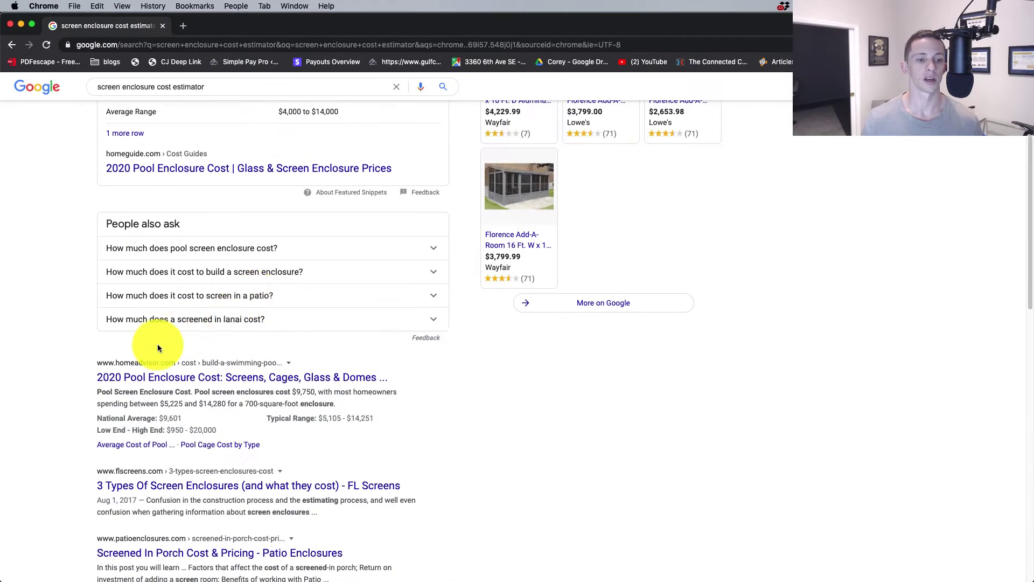
scroll(158, 343, "up", 2)
scroll(150, 305, "down", 2)
scroll(160, 273, "down", 3)
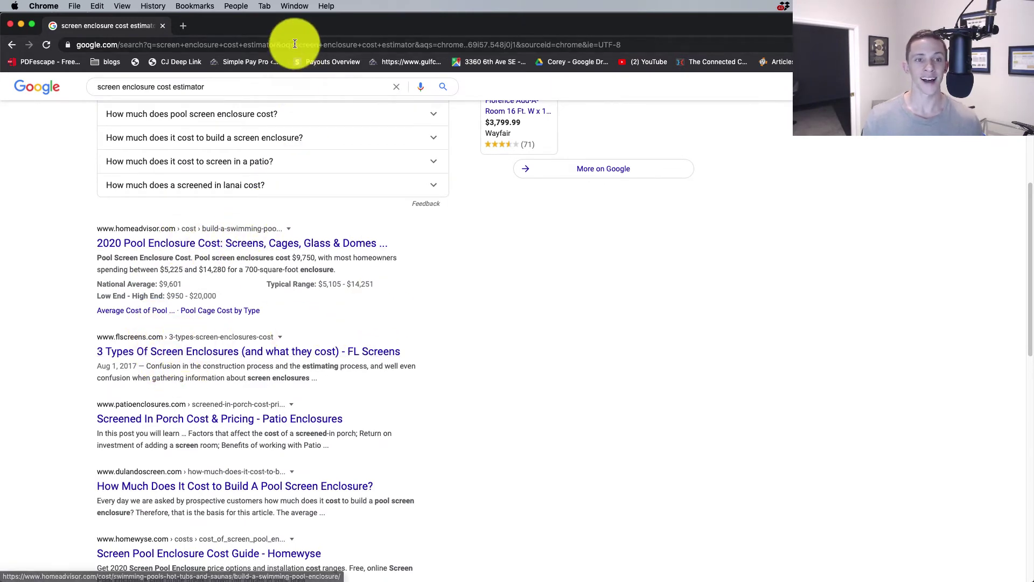
key("super+Tab")
left_click_drag(554, 134, 450, 115)
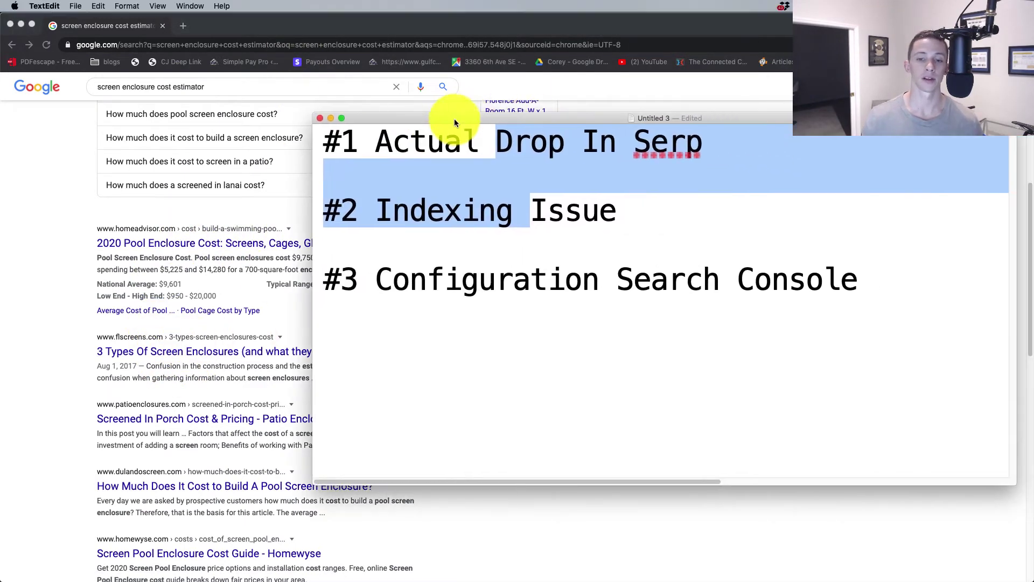
left_click(598, 158)
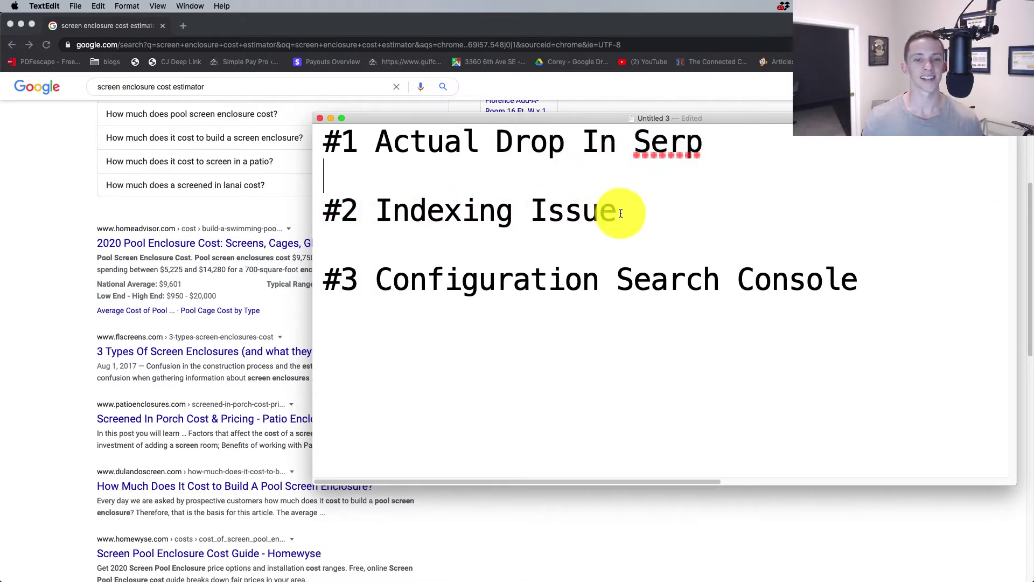
left_click_drag(442, 119, 1033, 119)
Step: Search 'site:flscreens.com' and highlight the 'About 439 results' indexed count
scroll(191, 218, "up", 6)
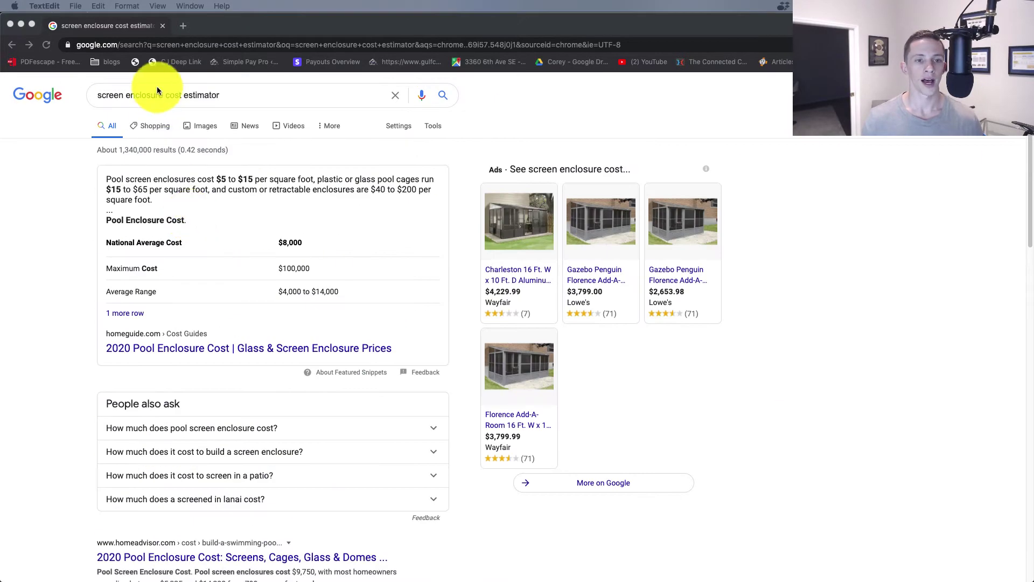
left_click(238, 96)
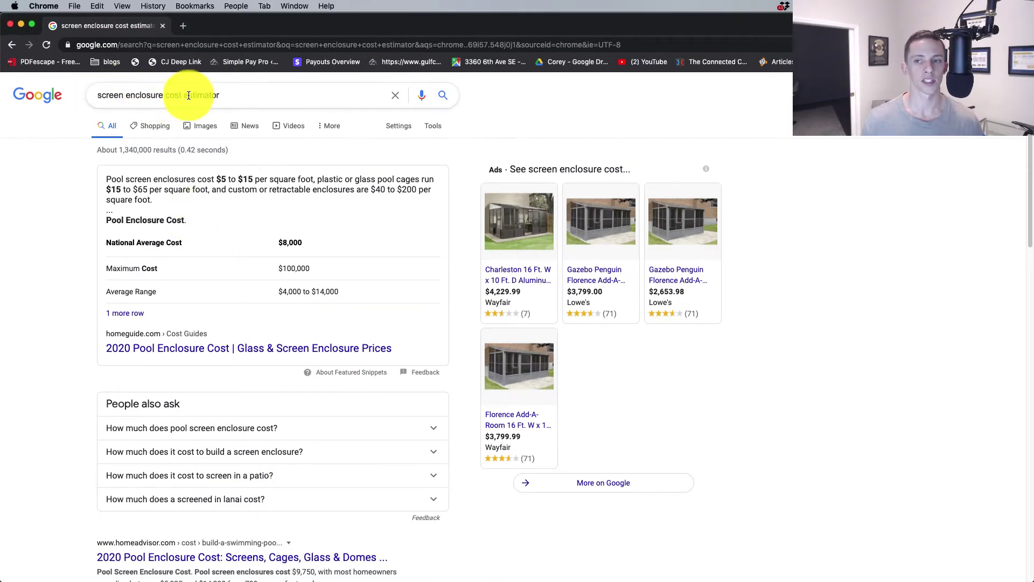
triple_click(99, 96)
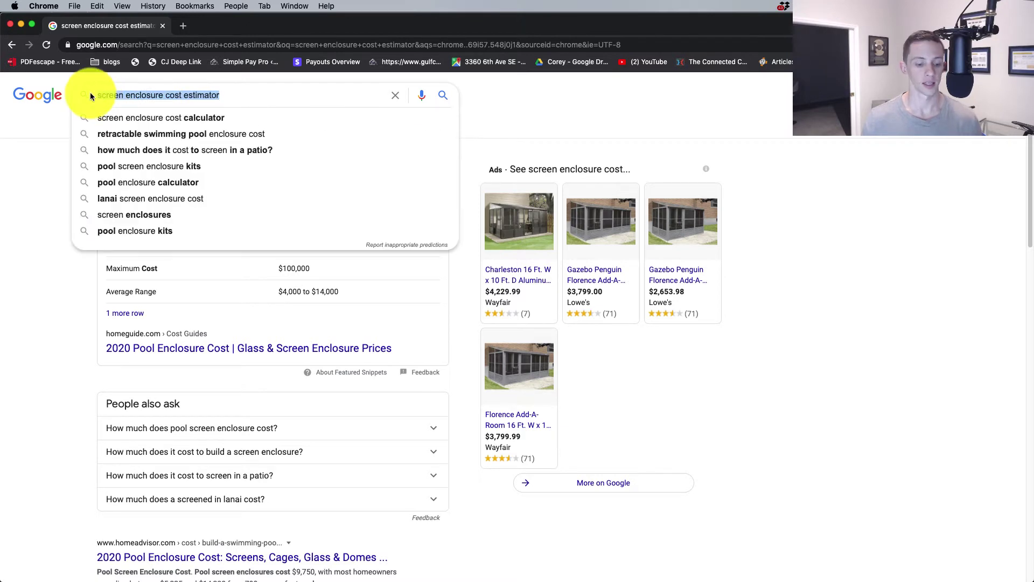
type("site:")
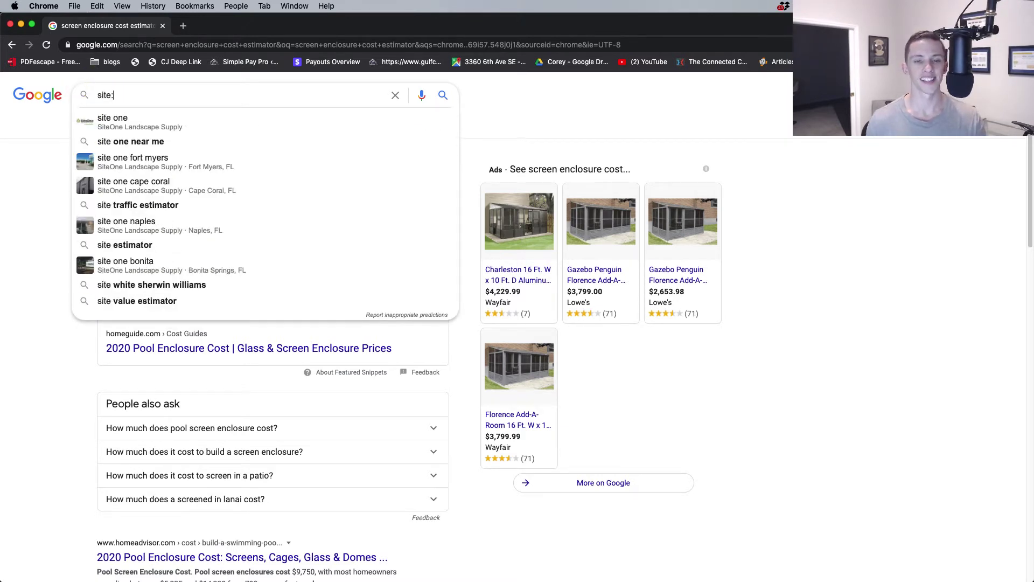
type("flscre")
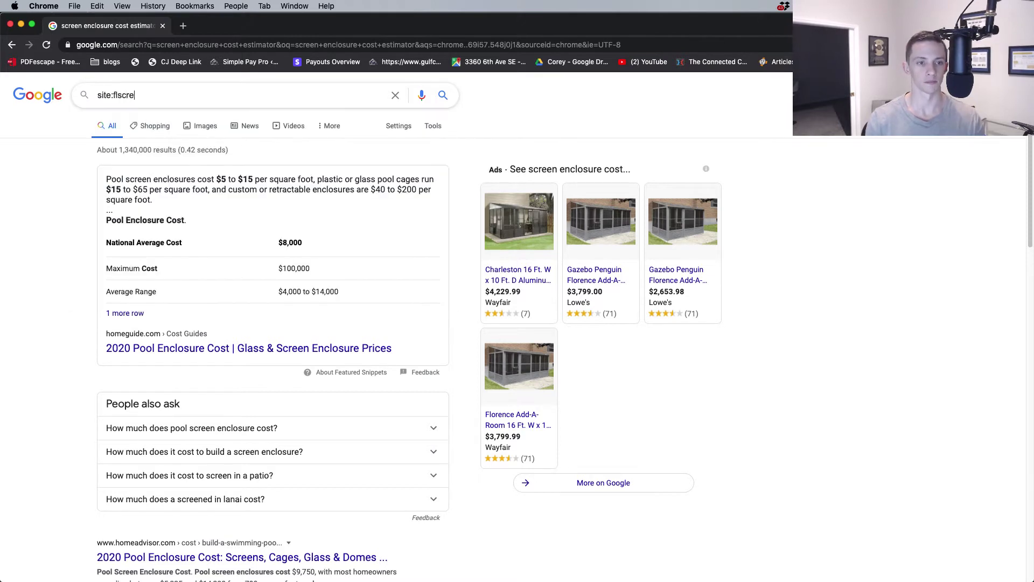
type("ens.com")
key("Return")
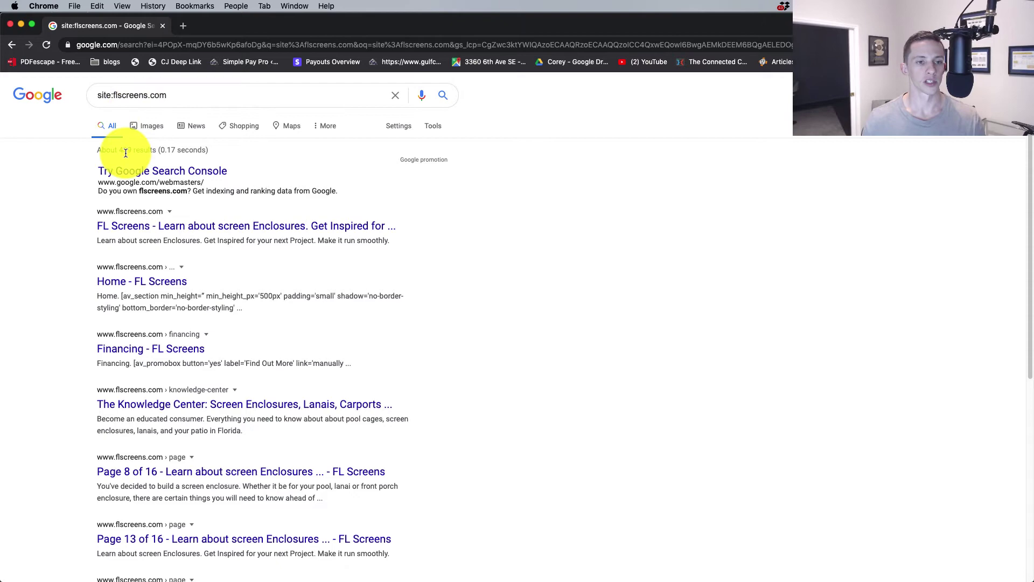
scroll(143, 196, "down", 3)
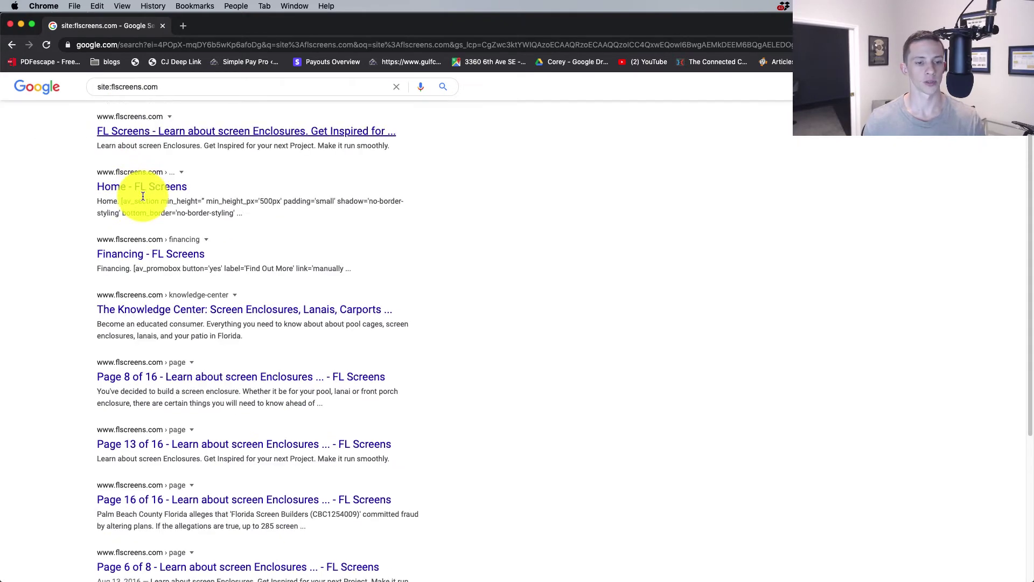
scroll(143, 195, "down", 10)
scroll(203, 323, "up", 10)
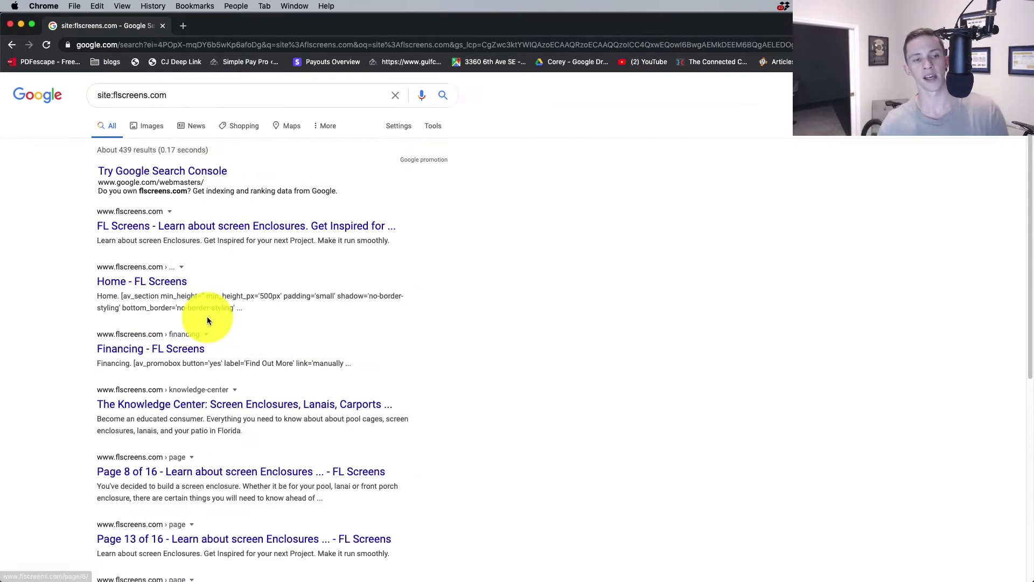
left_click_drag(111, 150, 138, 151)
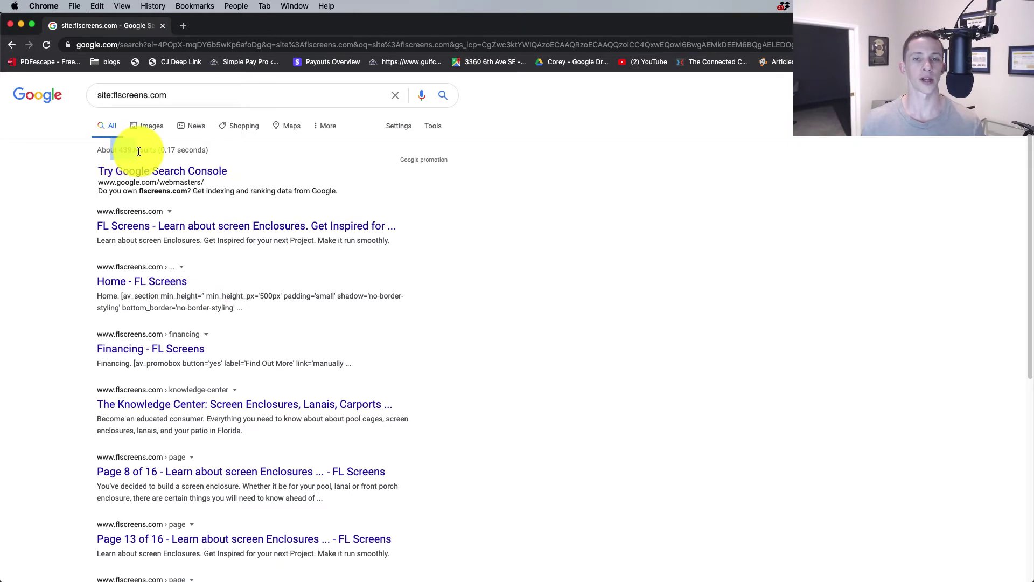
Step: Go to page 3 of the site:flscreens.com results
scroll(161, 215, "down", 10)
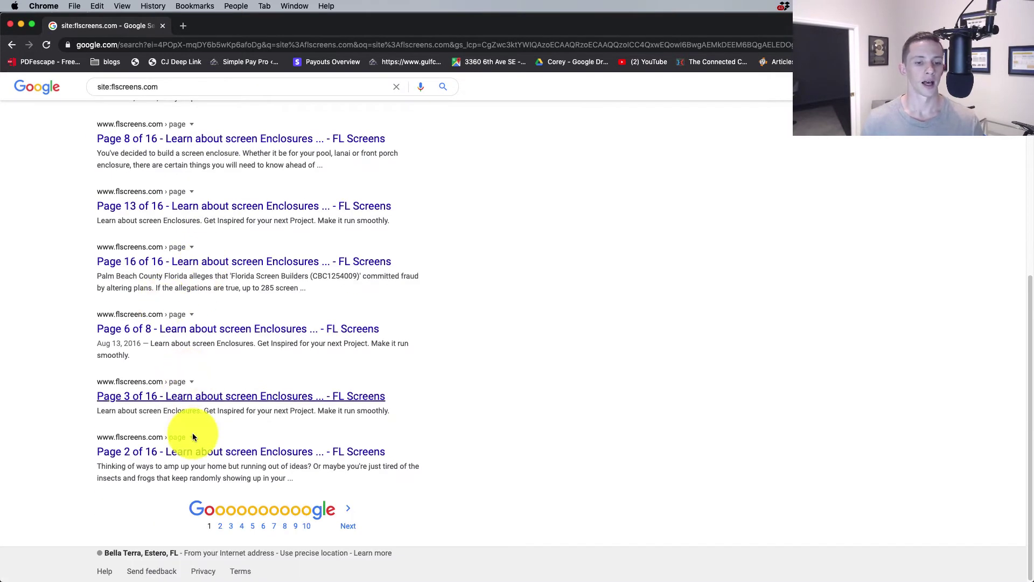
left_click(227, 508)
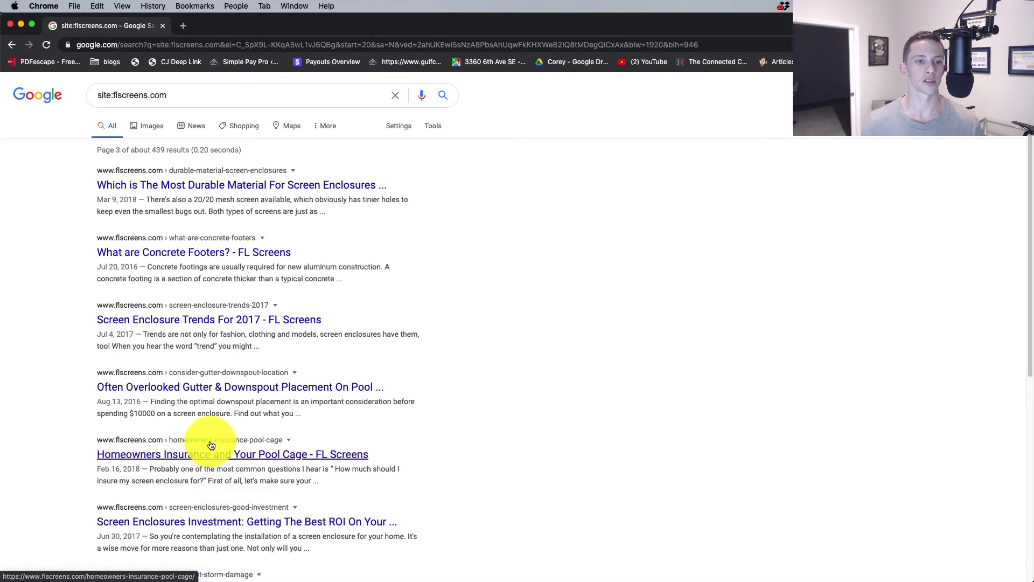
scroll(151, 409, "down", 1)
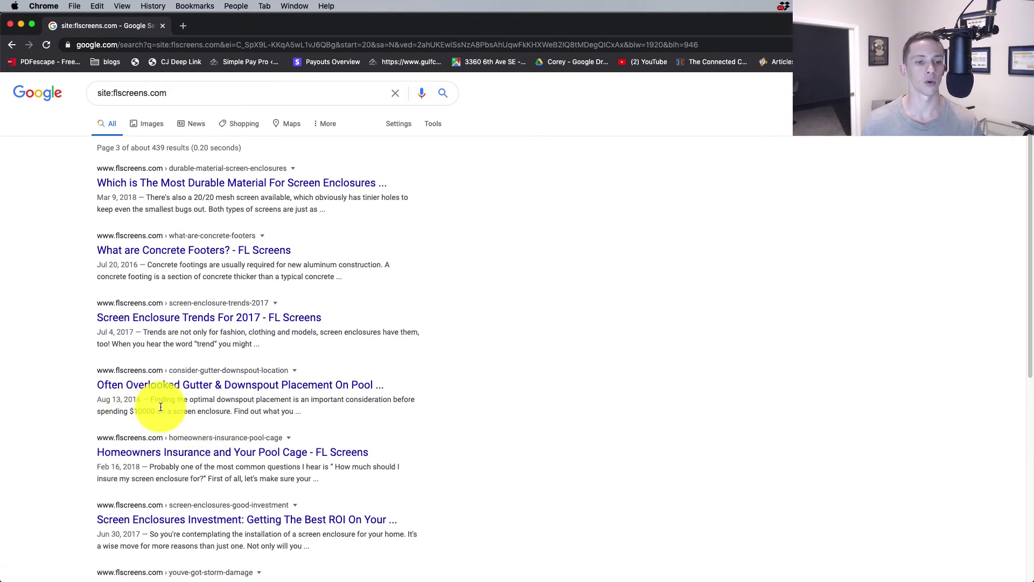
scroll(137, 397, "up", 1)
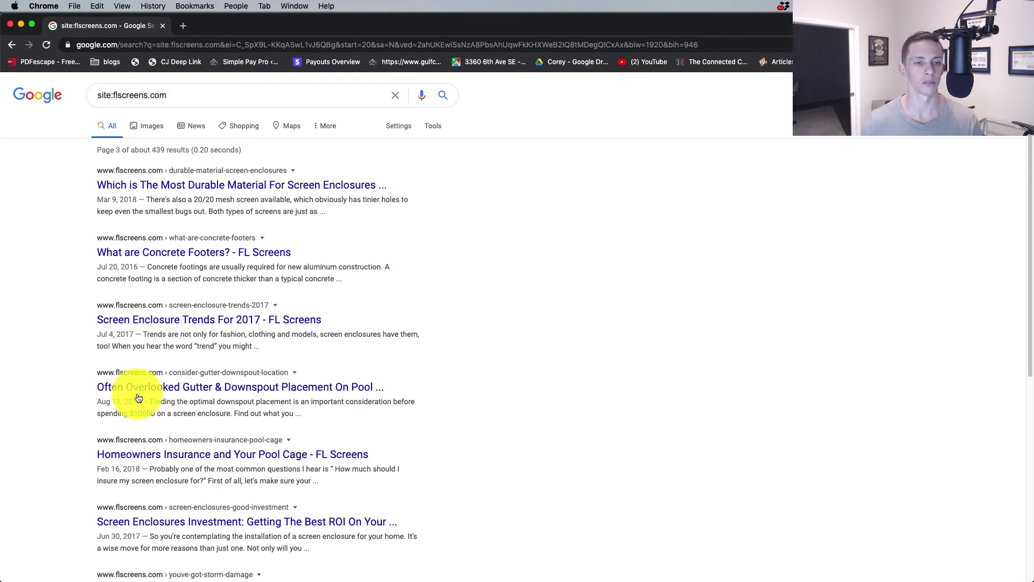
Step: Load the flscreens.com homepage in a new incognito tab and view its page source
left_click(184, 26)
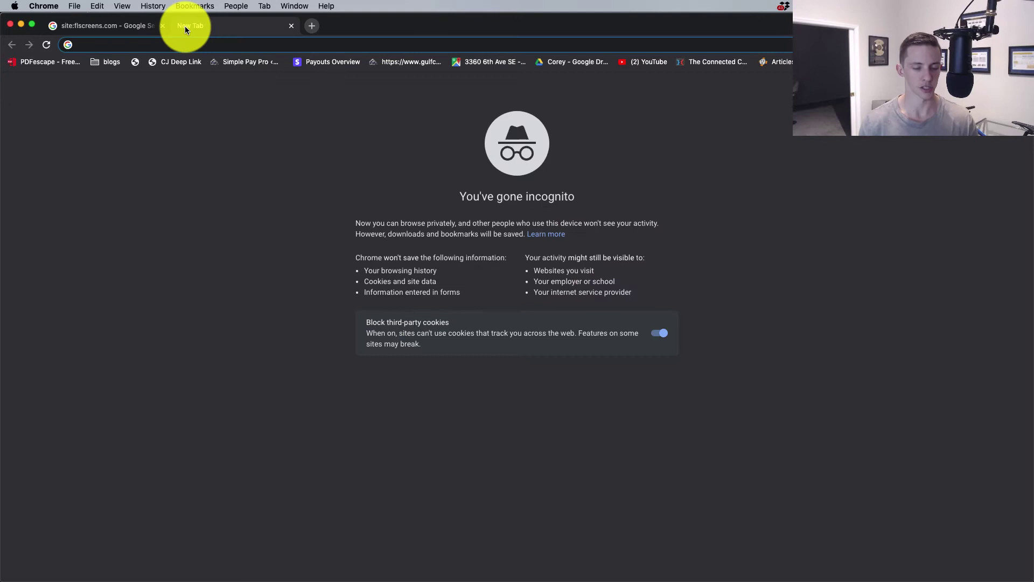
type("fl")
key("Return")
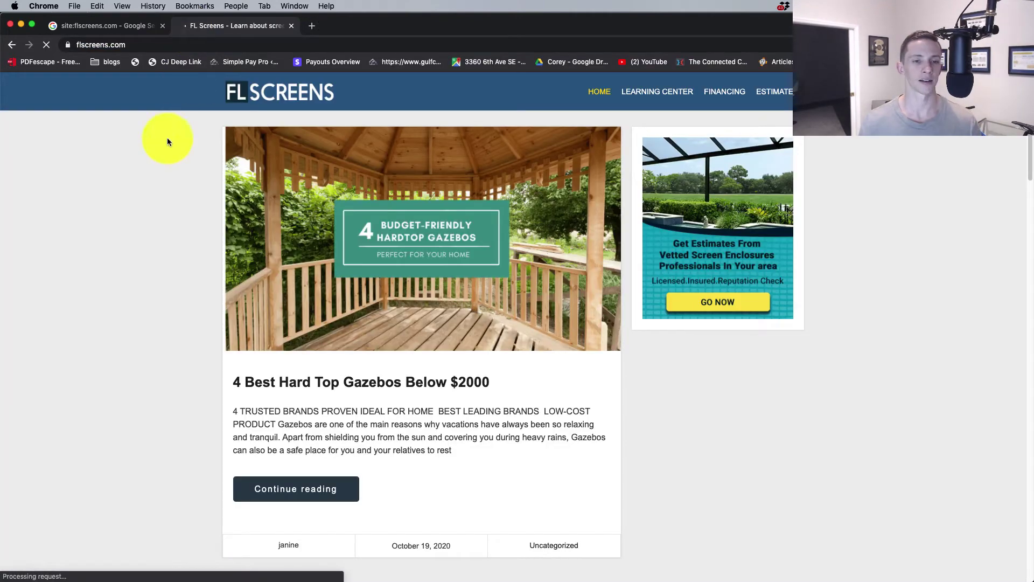
right_click(122, 168)
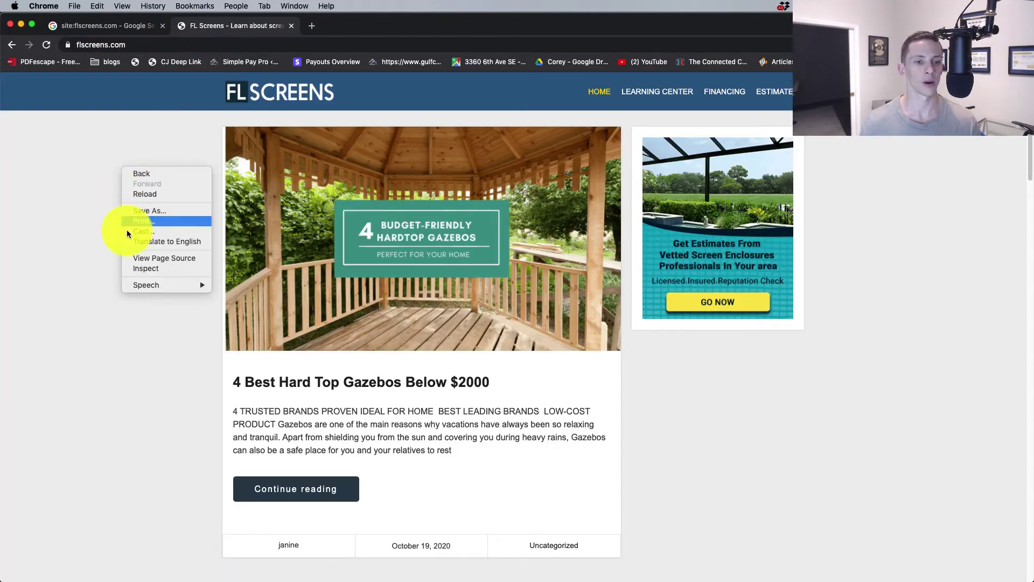
left_click(162, 259)
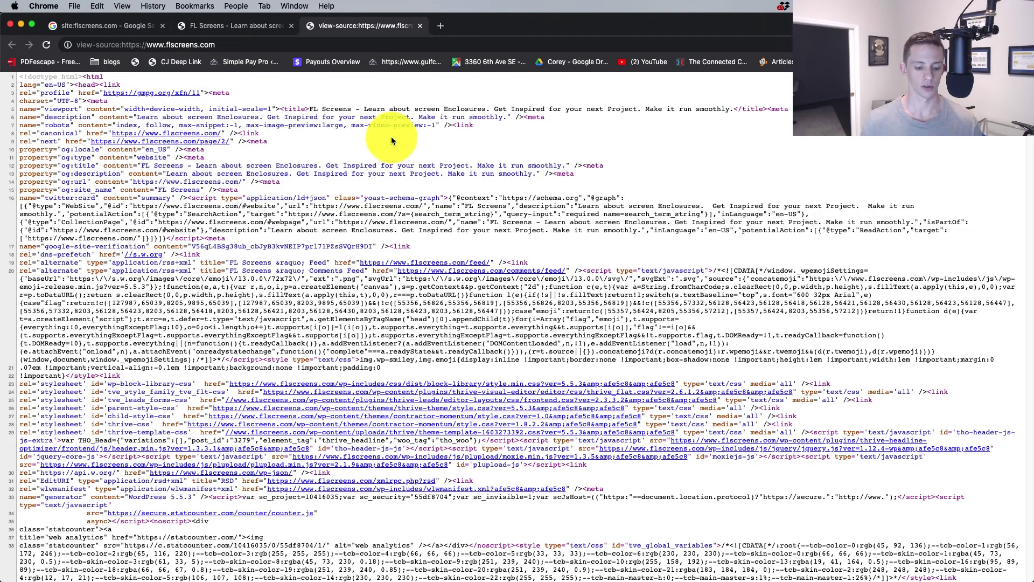
Step: Find 'robots' in the page source and highlight its 'index, follow' meta content on line 7
key("super+f")
type("noin")
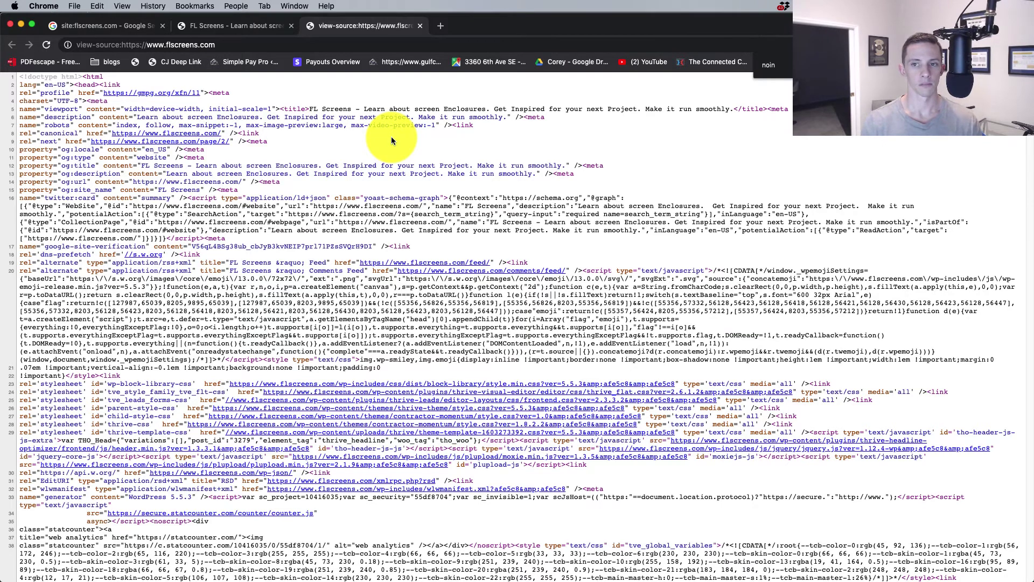
key("BackSpace")
type("ro")
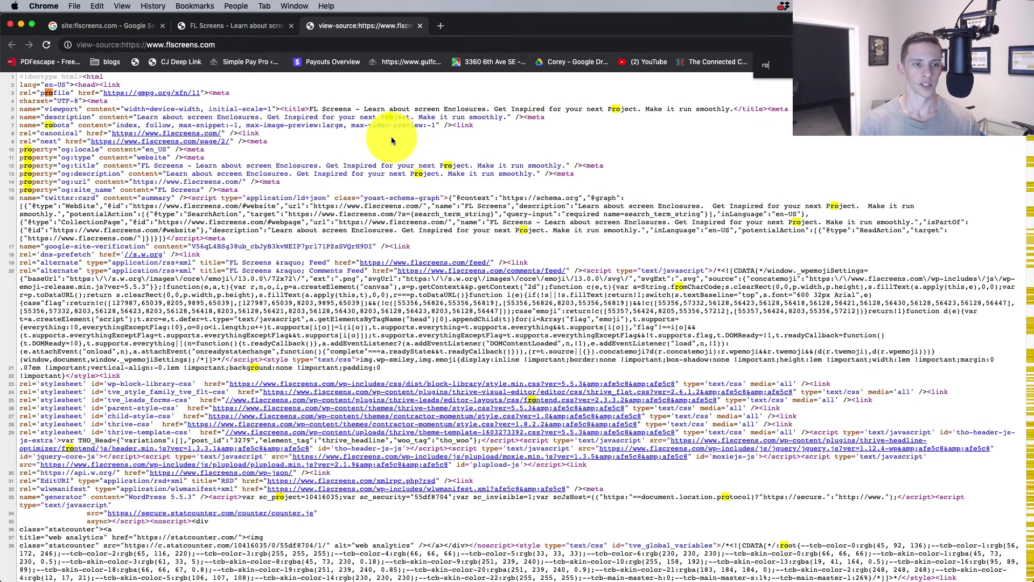
type("bot")
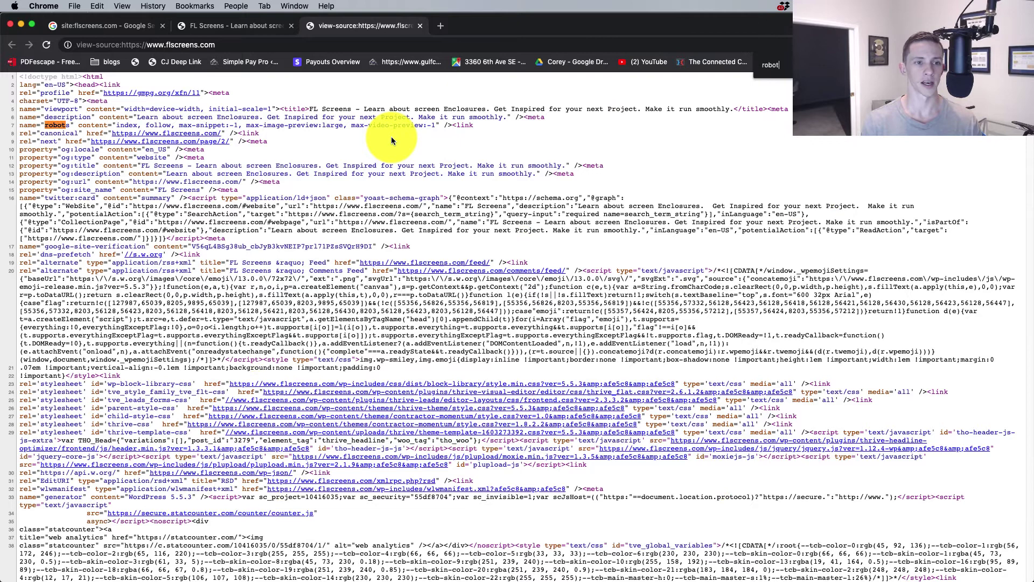
type("s")
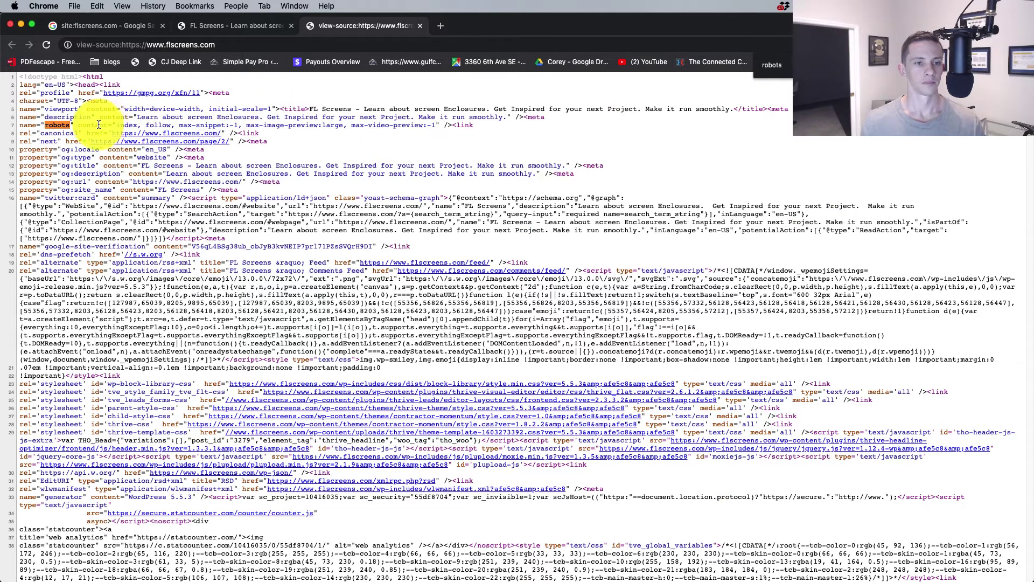
left_click_drag(99, 125, 185, 127)
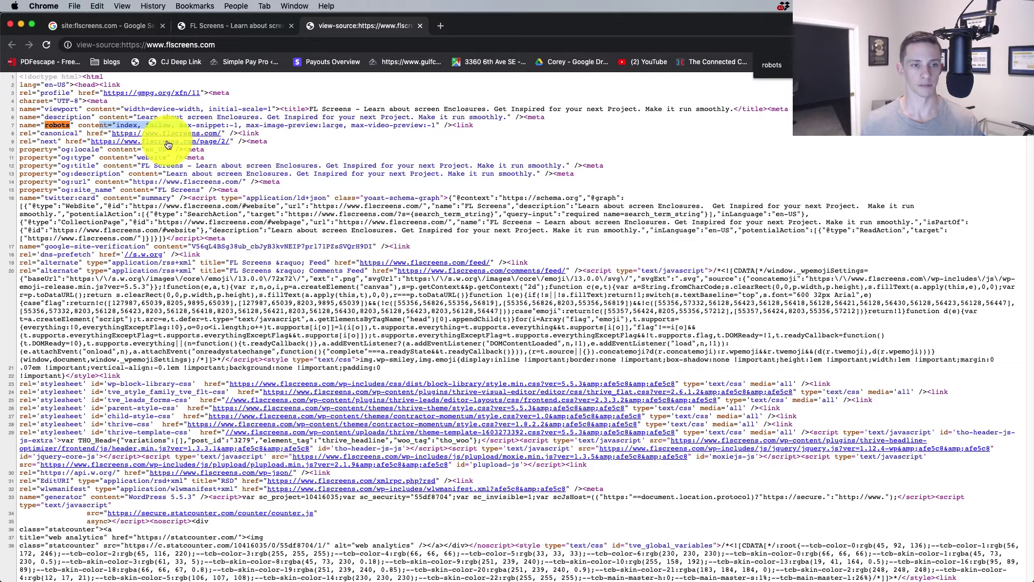
key("super+Tab")
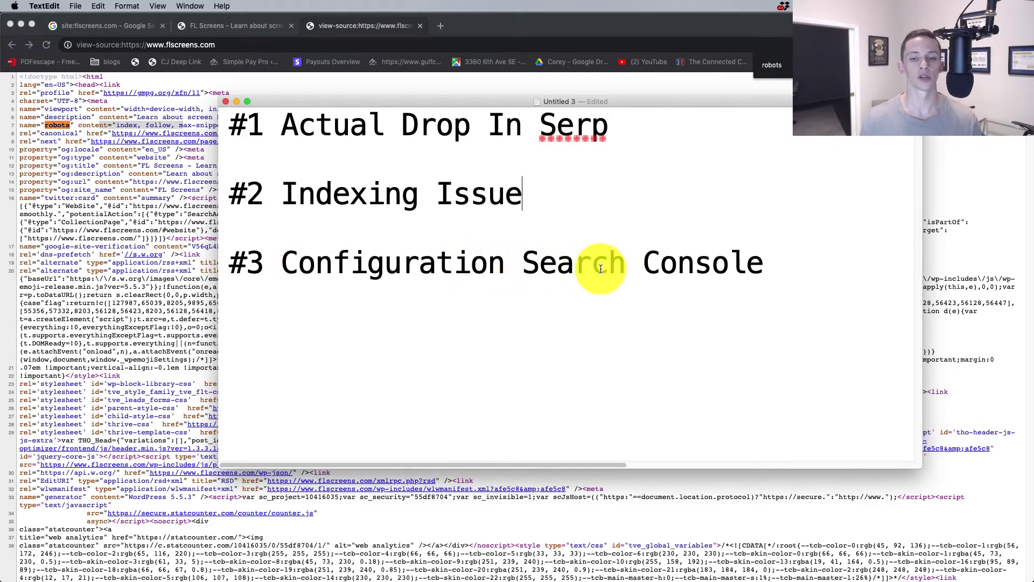
Step: Append '-- URL' to the third point, then minimize the note and page-source windows
left_click(765, 262)
type("-- URL")
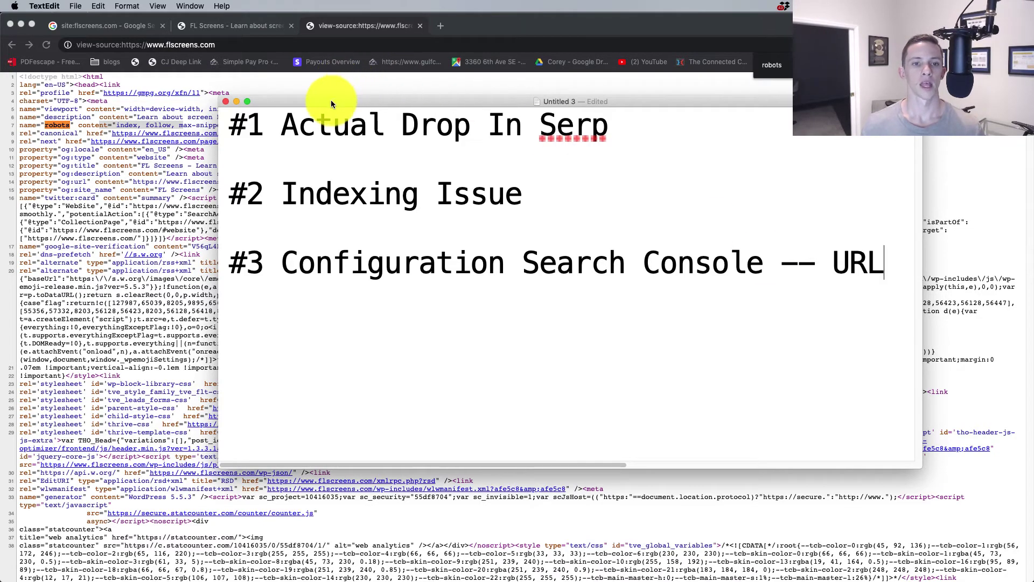
left_click(236, 101)
double_click(522, 20)
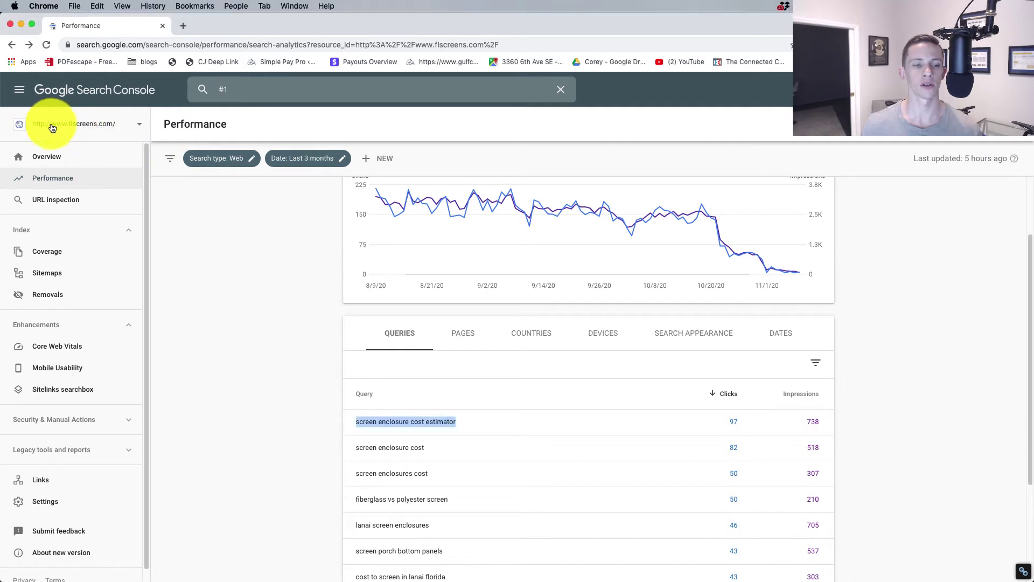
left_click(54, 128)
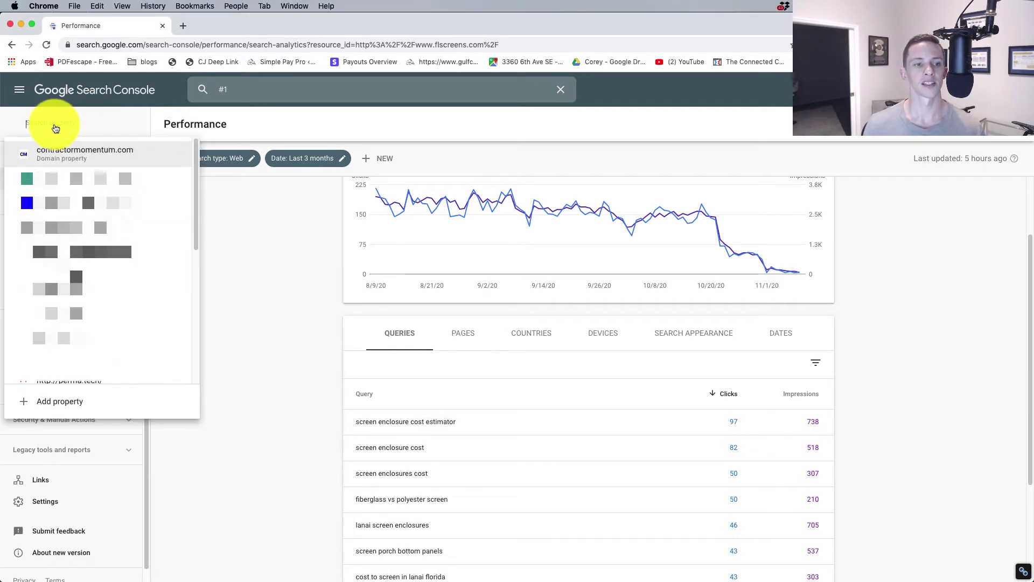
left_click(242, 250)
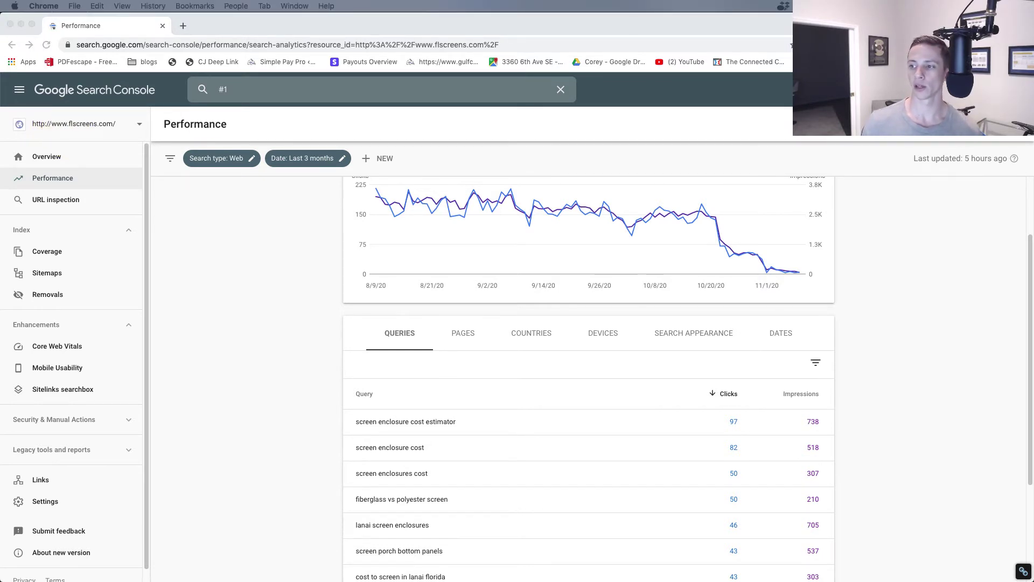
left_click_drag(1033, 69, 271, 58)
left_click(591, 249)
key("Return")
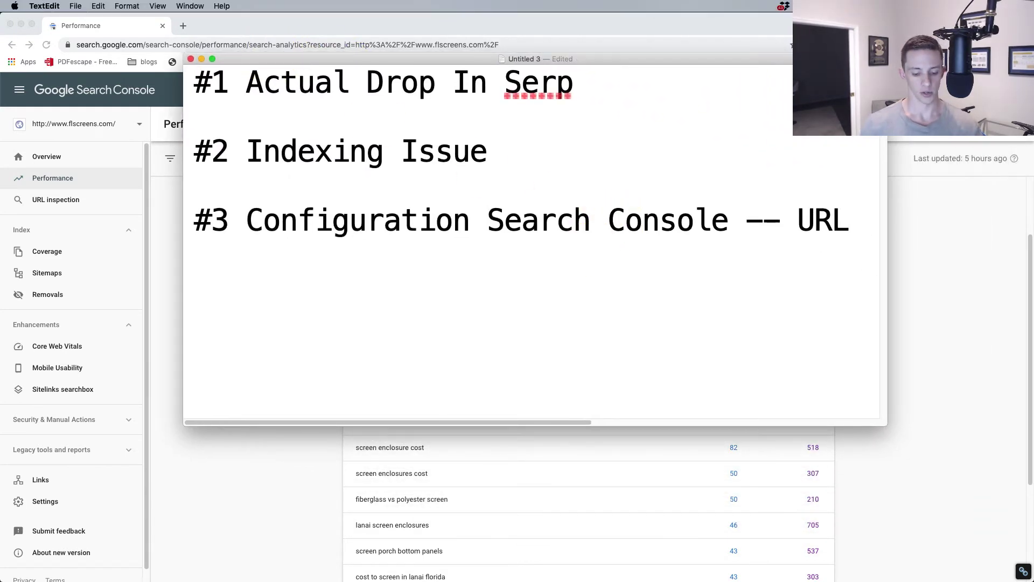
type("HttP;;")
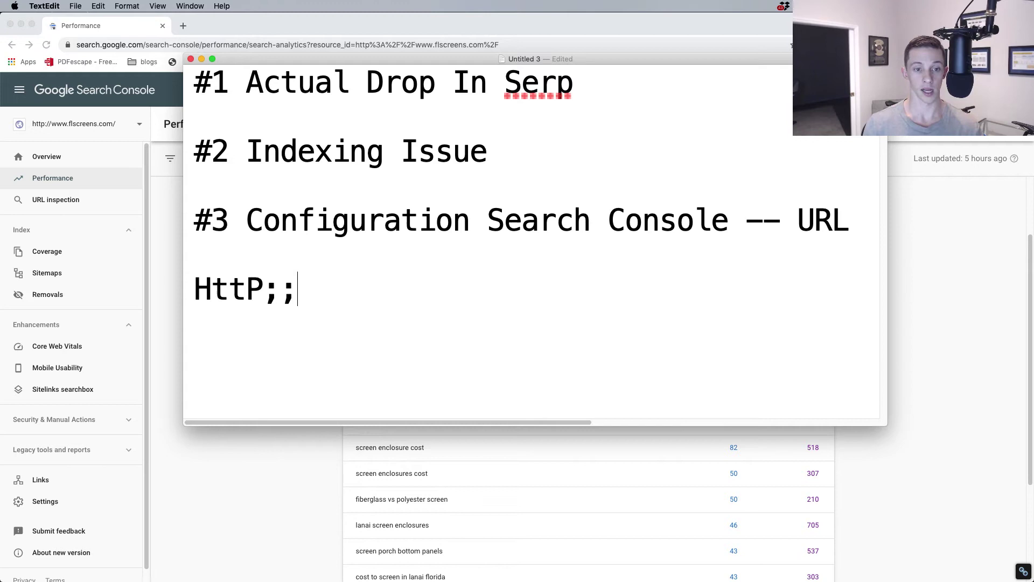
key("BackSpace")
key("BackSpace")
key("BackSpace")
type("://")
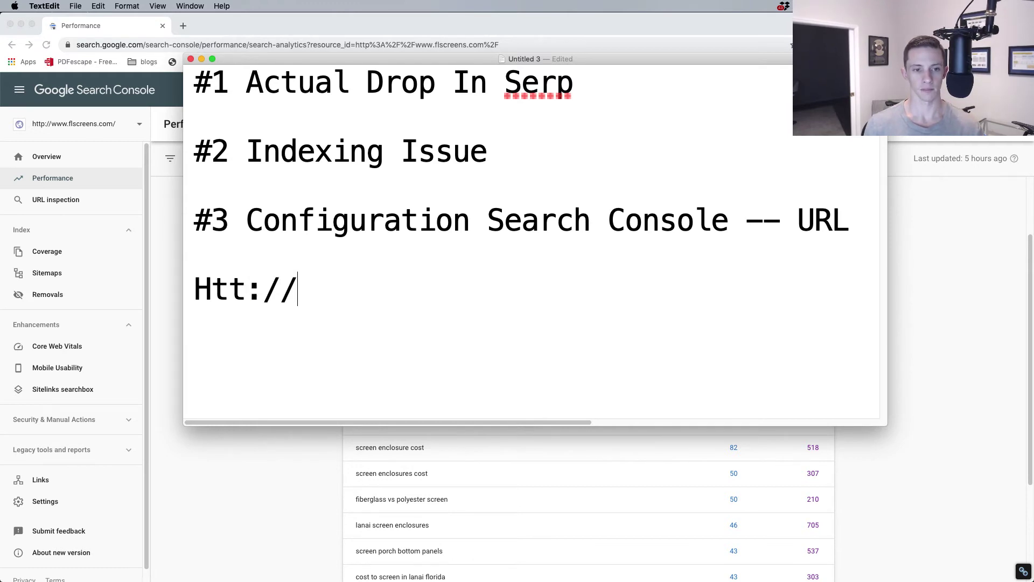
key("Left")
key("Left")
key("Left")
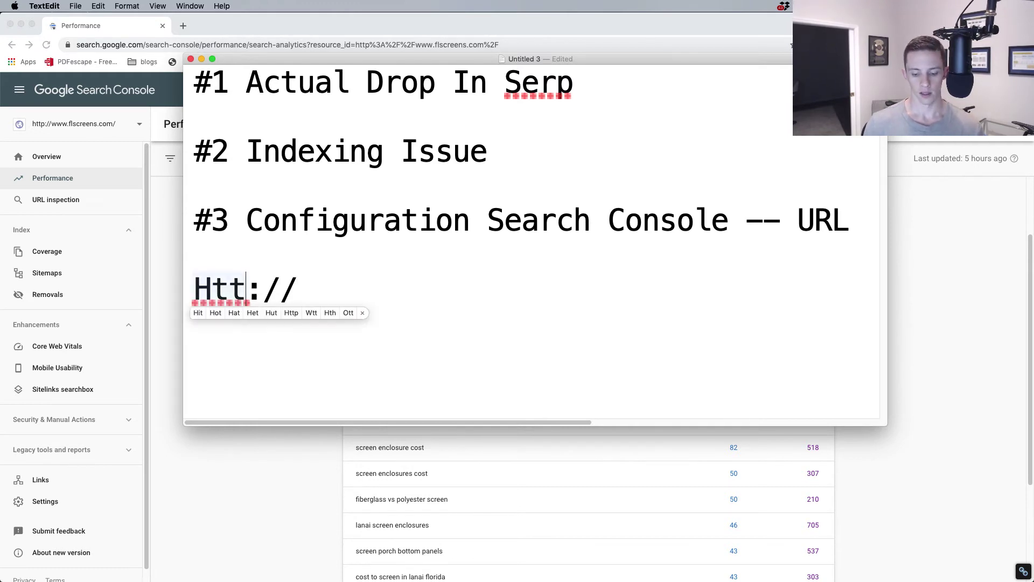
type("p")
key("Return")
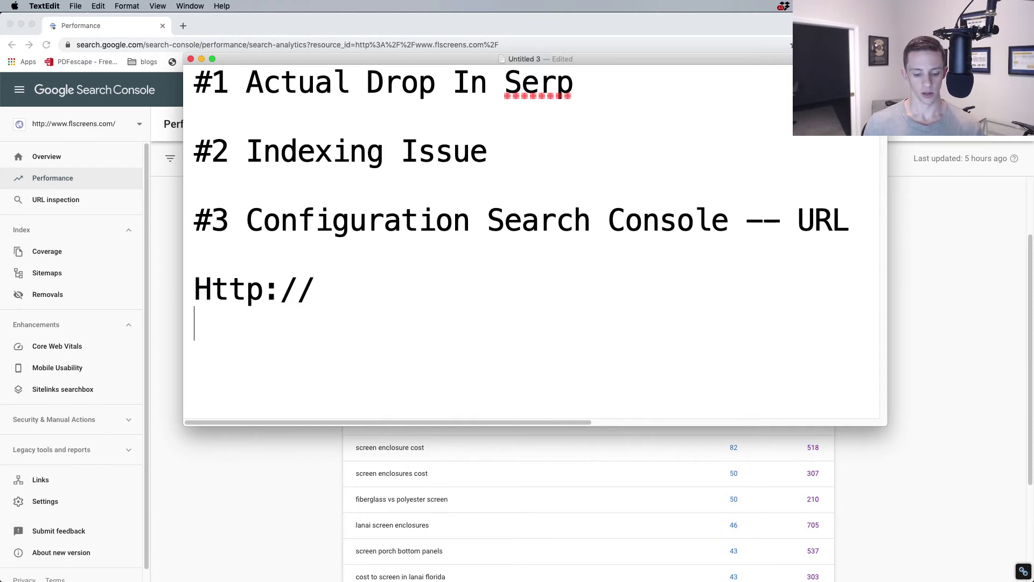
type("http:")
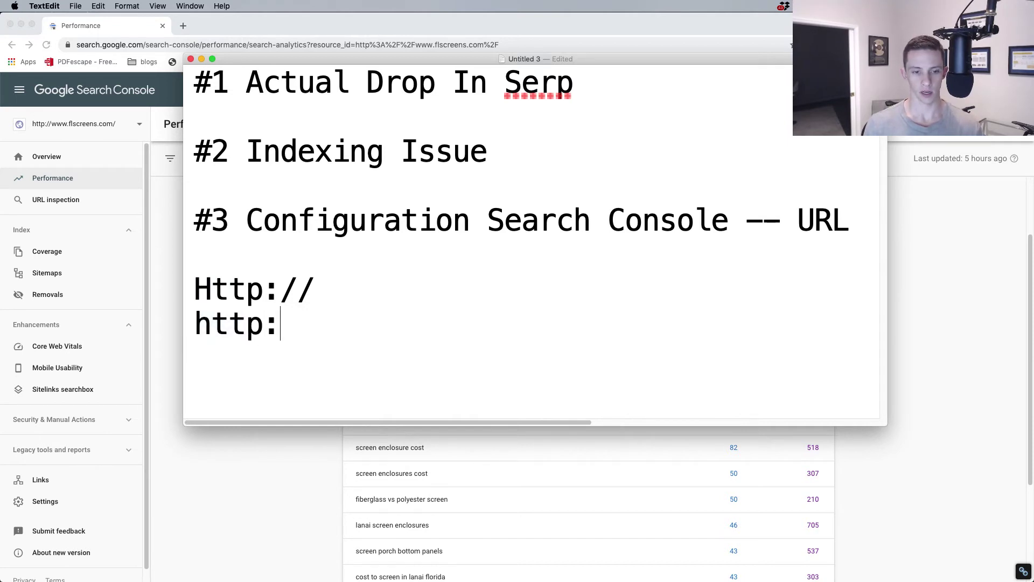
type("//www")
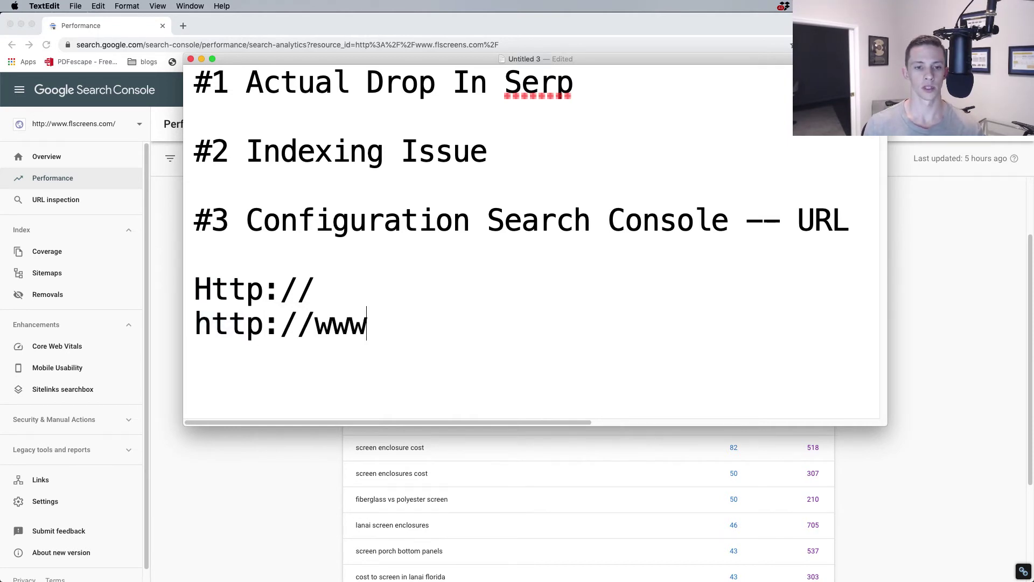
type(".")
key("Return")
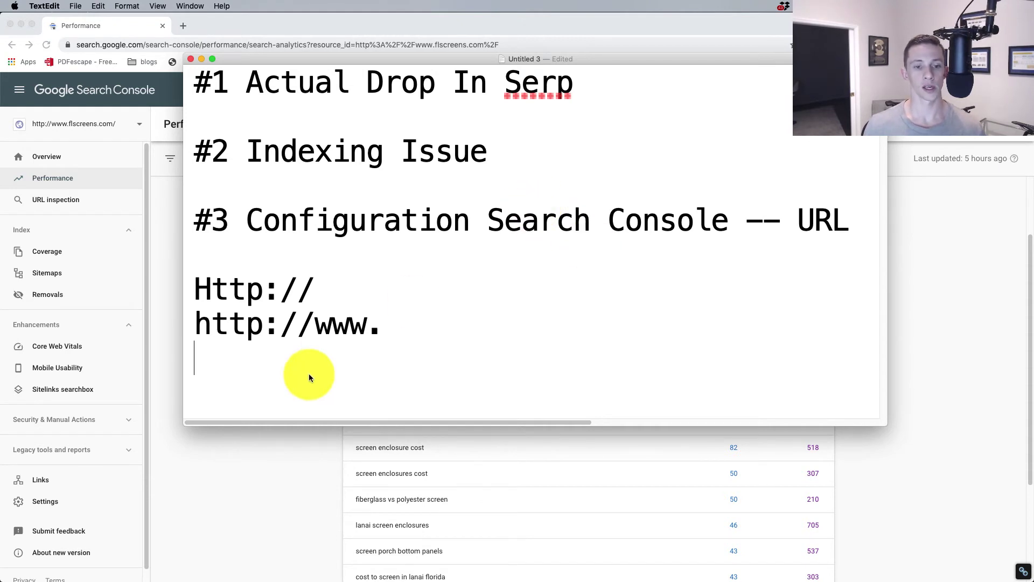
left_click_drag(376, 332, 208, 296)
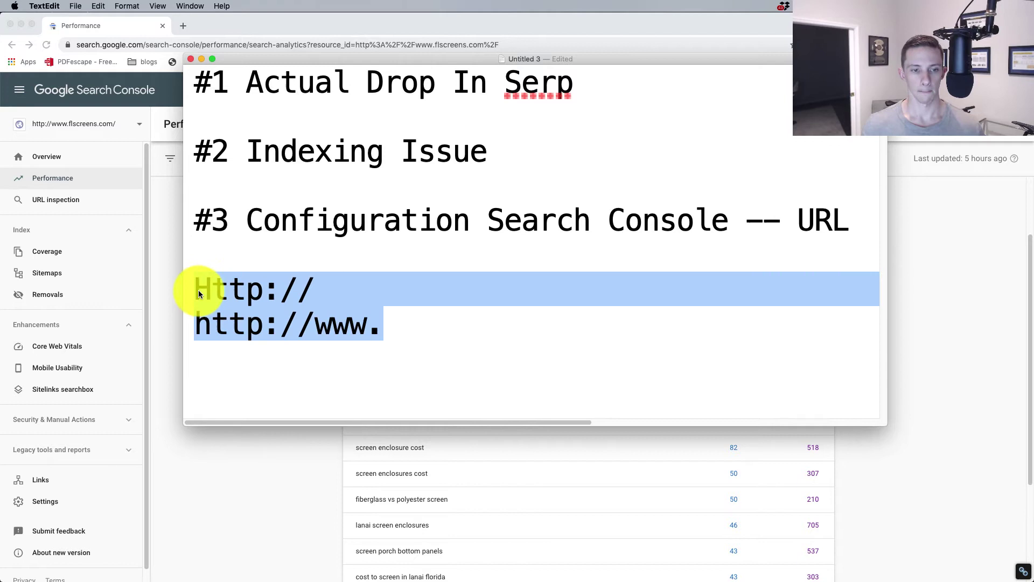
key("super+c")
left_click(208, 359)
key("super+v")
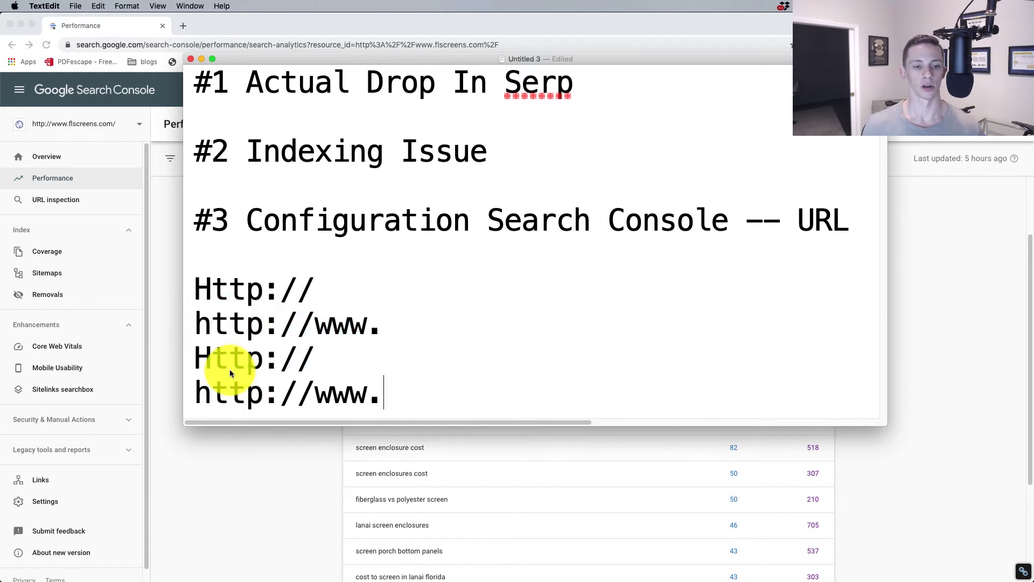
type("s")
type("s")
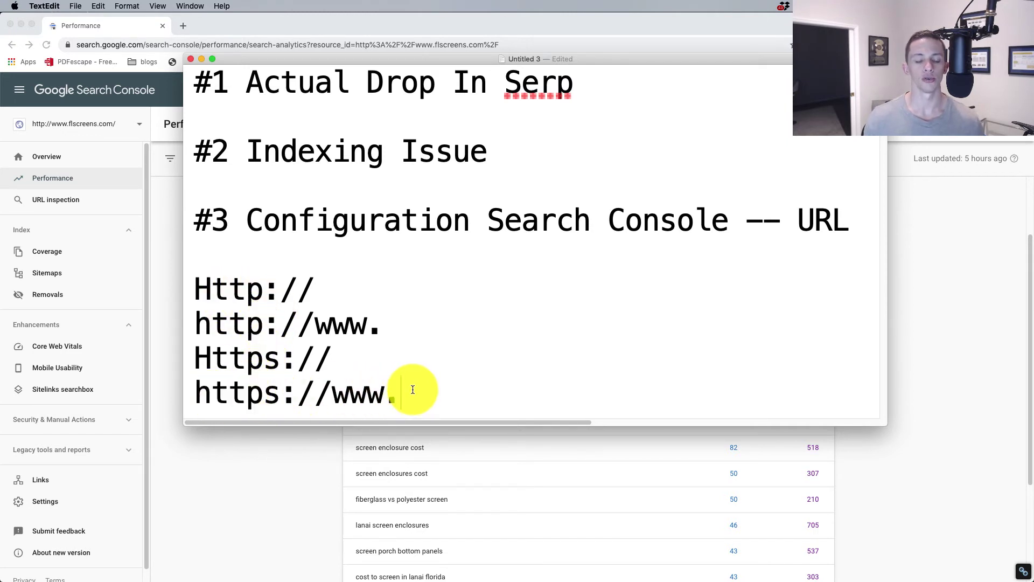
left_click_drag(411, 387, 198, 385)
left_click(197, 386)
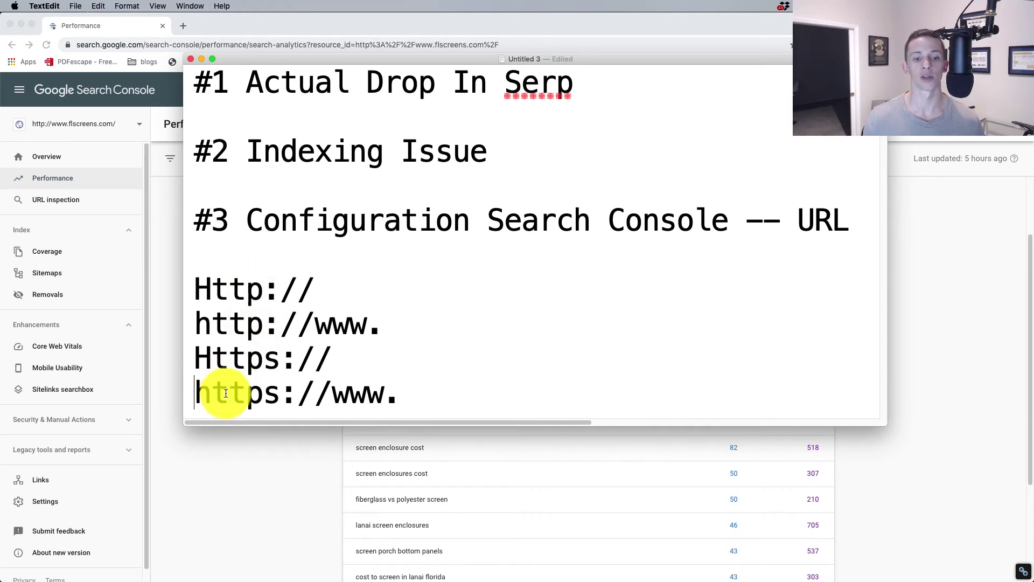
left_click_drag(411, 396, 195, 394)
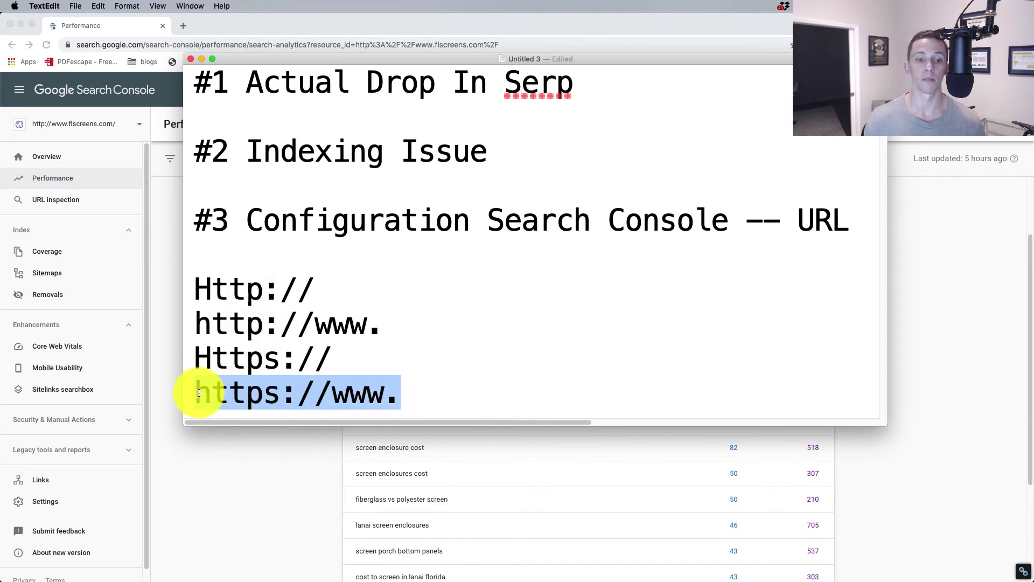
left_click(195, 393)
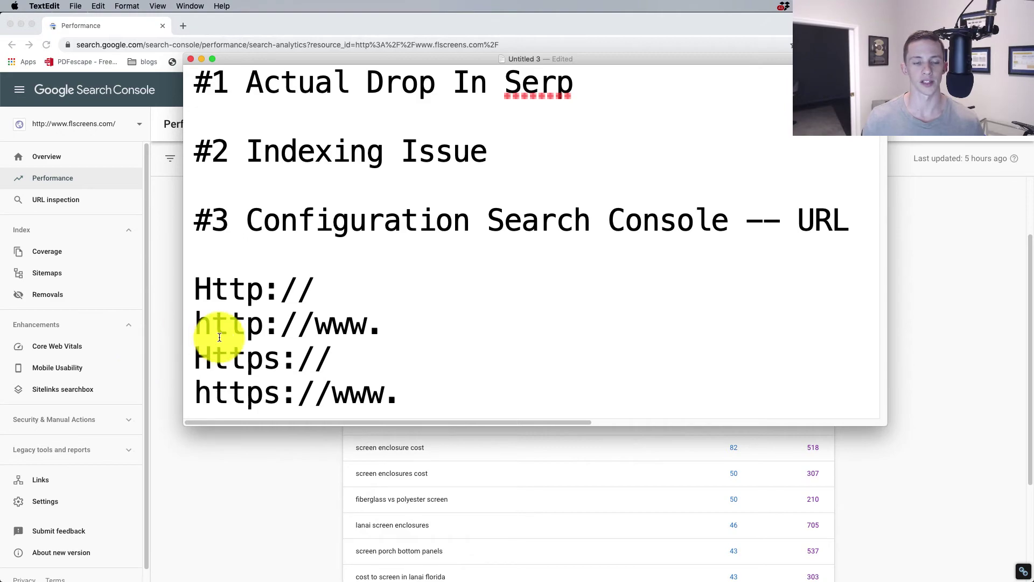
key("super+m")
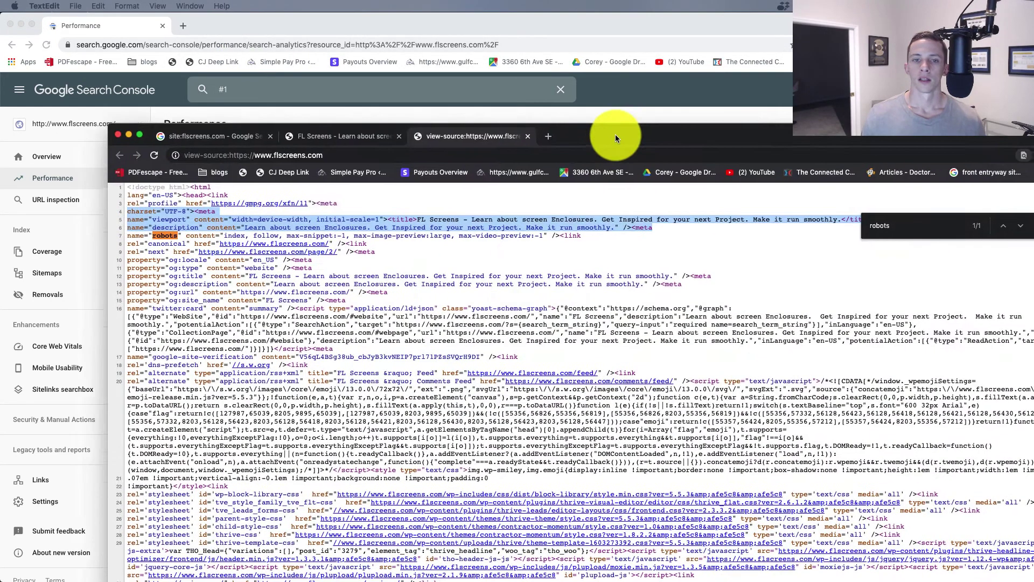
Step: Bring up the site:flscreens.com results (page 3 of about 439) in a full-screen window
left_click(159, 103)
left_click(161, 118)
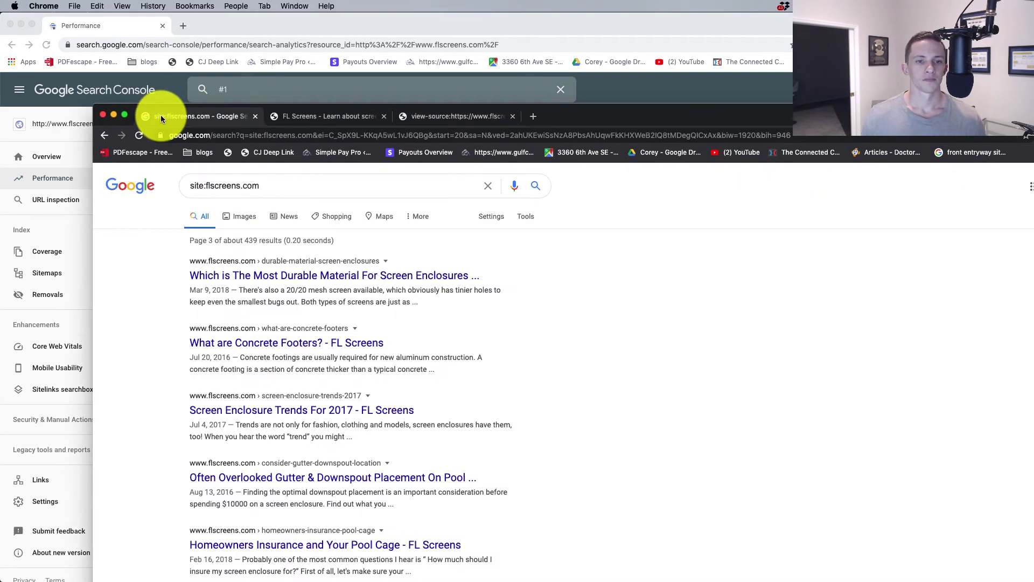
double_click(606, 109)
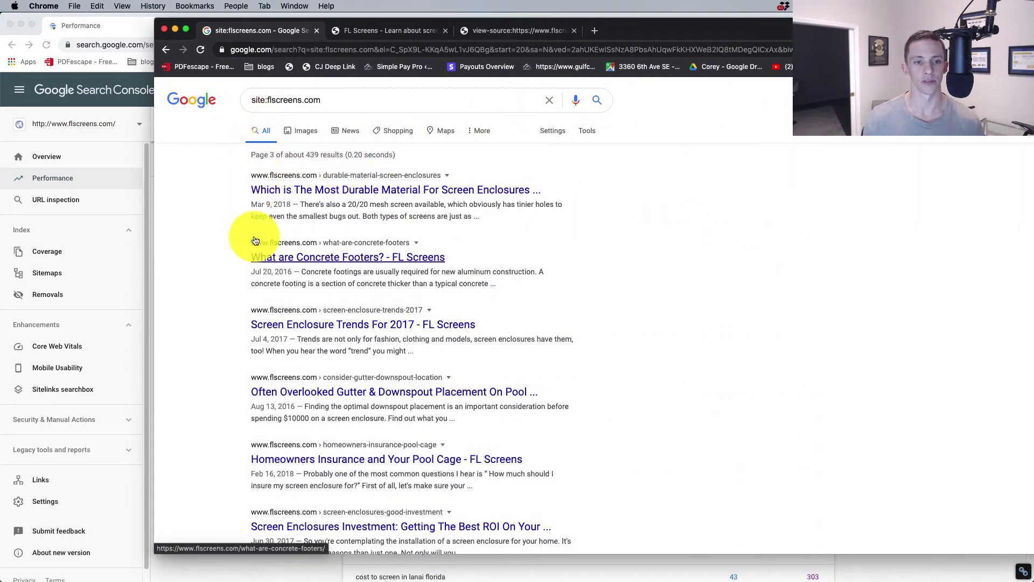
left_click(445, 30)
left_click(425, 34)
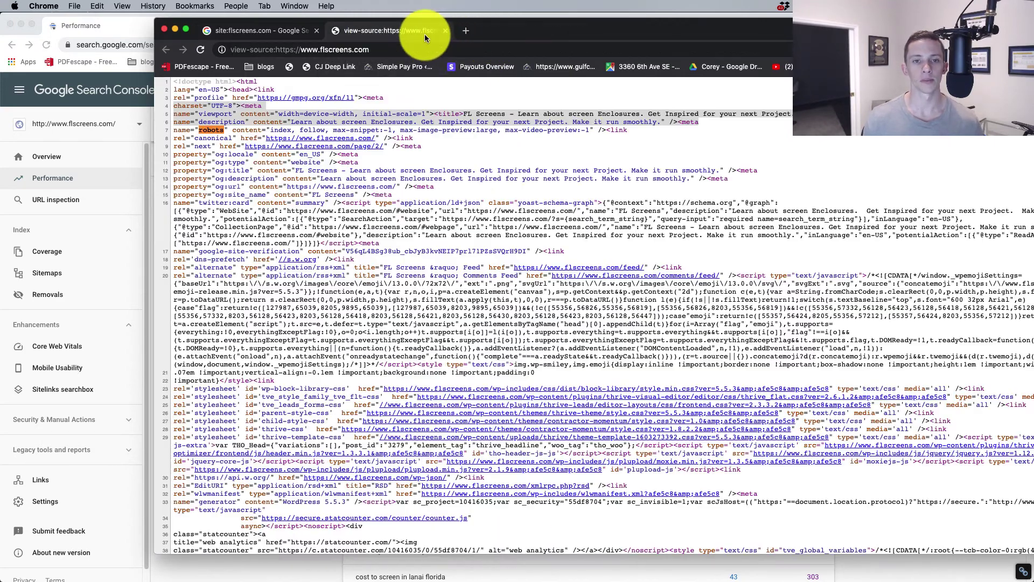
left_click(384, 49)
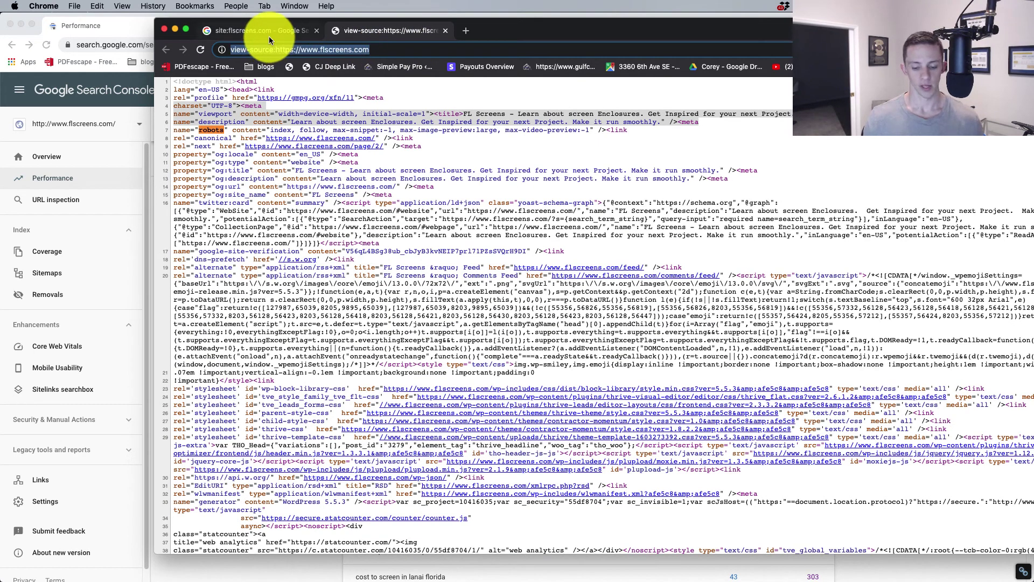
type("http:")
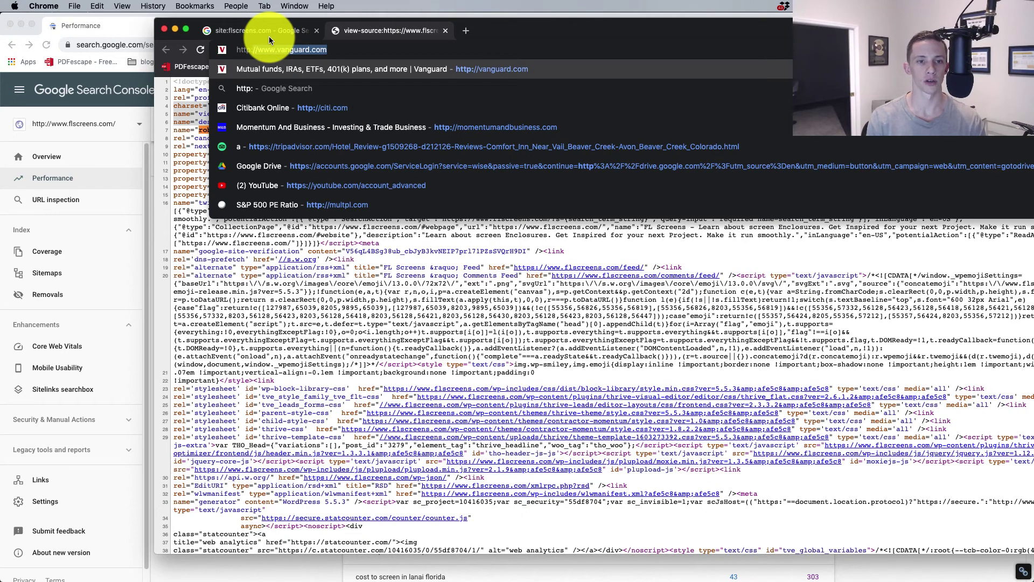
type("//")
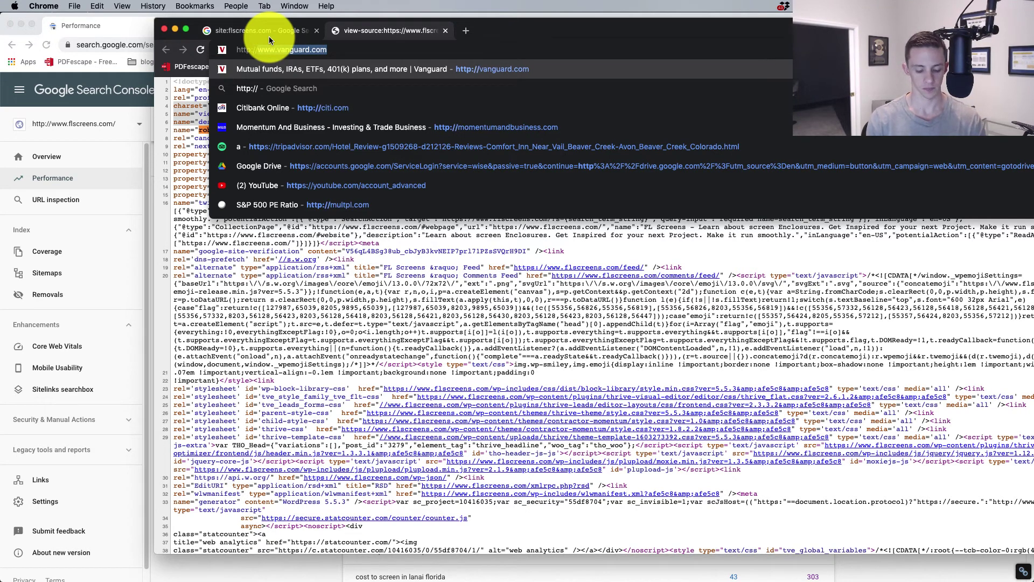
type("flscreens.com")
key("Return")
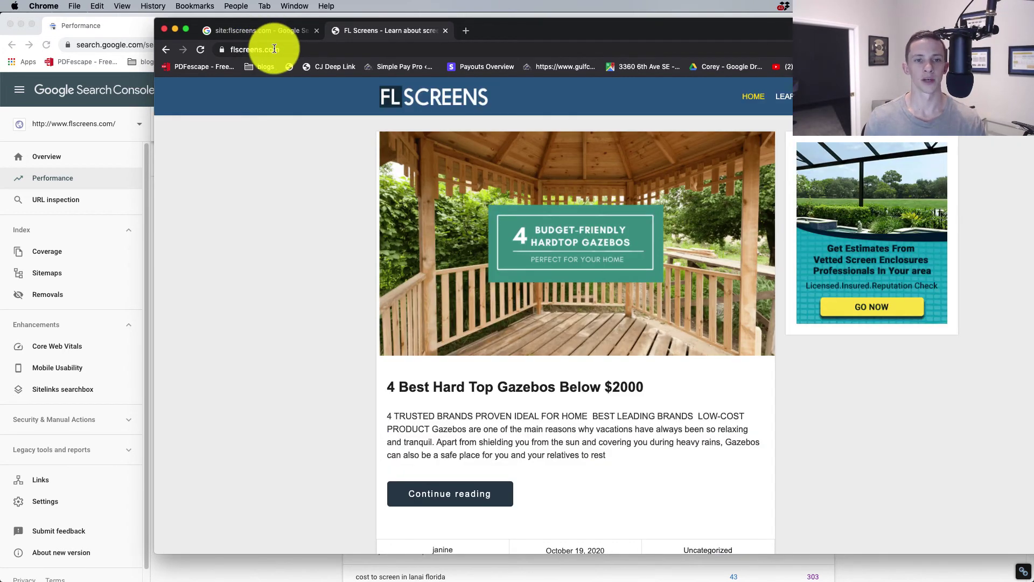
left_click(275, 49)
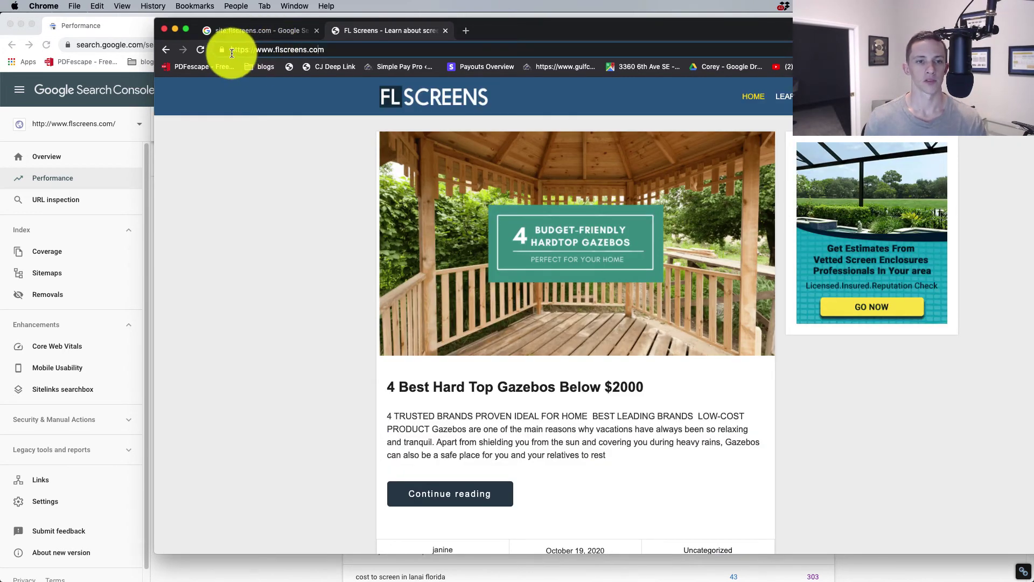
double_click(264, 50)
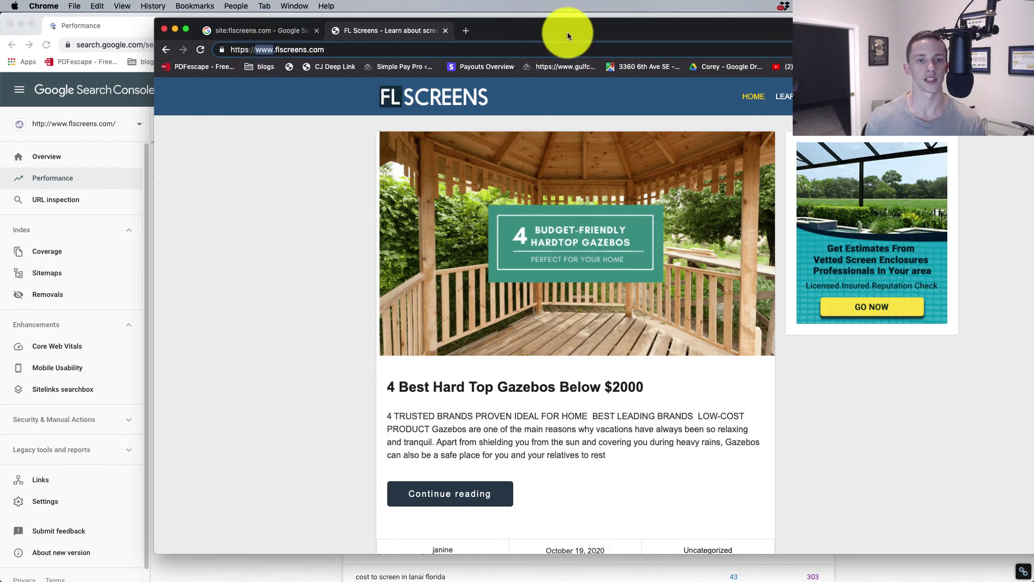
key("BackSpace")
key("Delete")
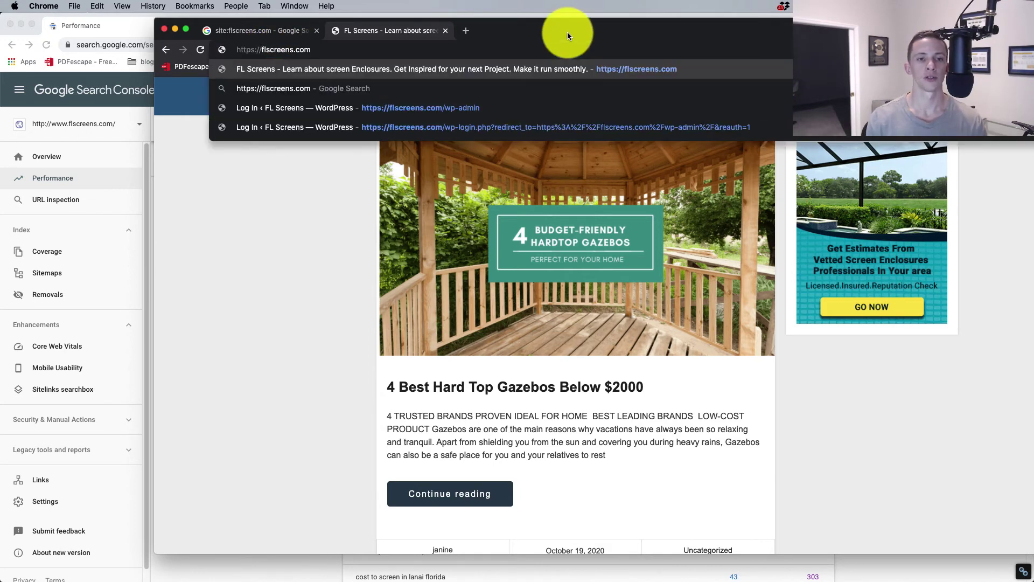
key("Return")
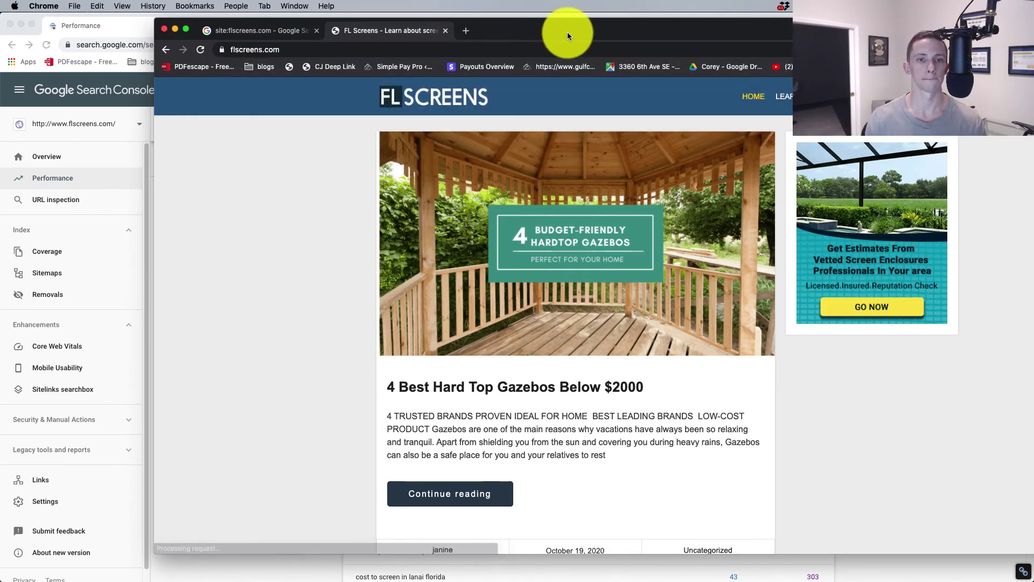
left_click(377, 49)
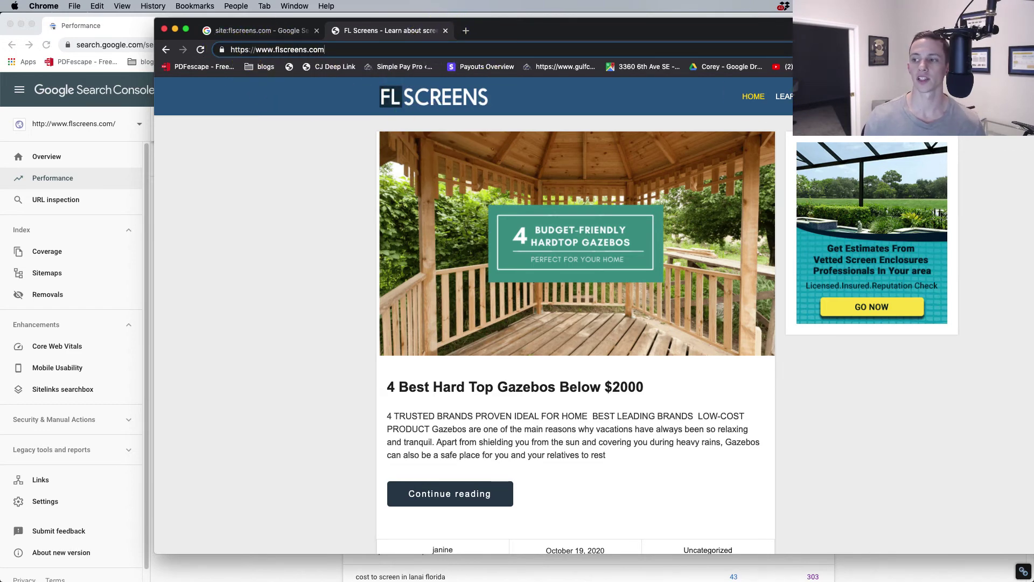
key("super+Tab")
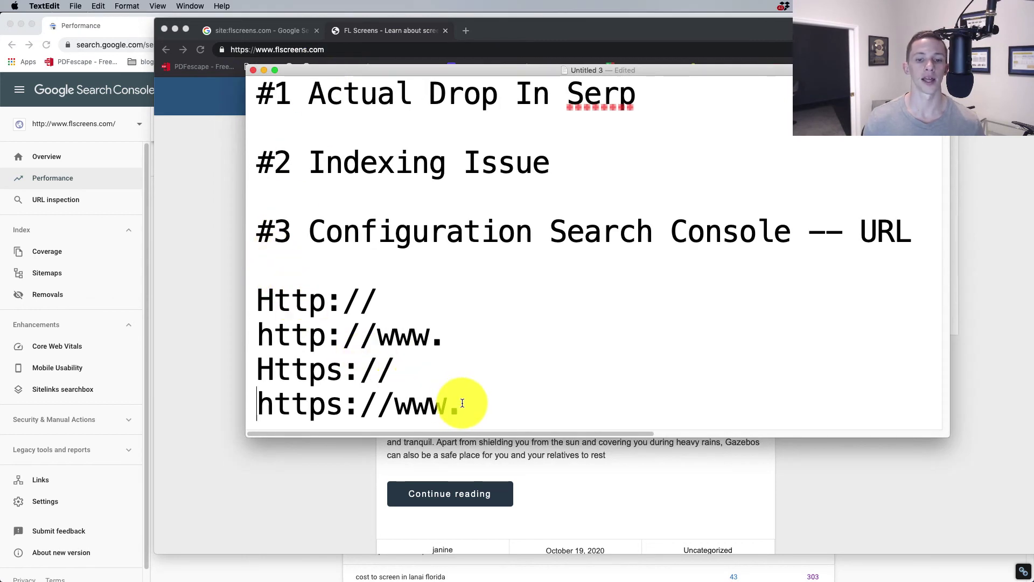
left_click_drag(462, 403, 273, 404)
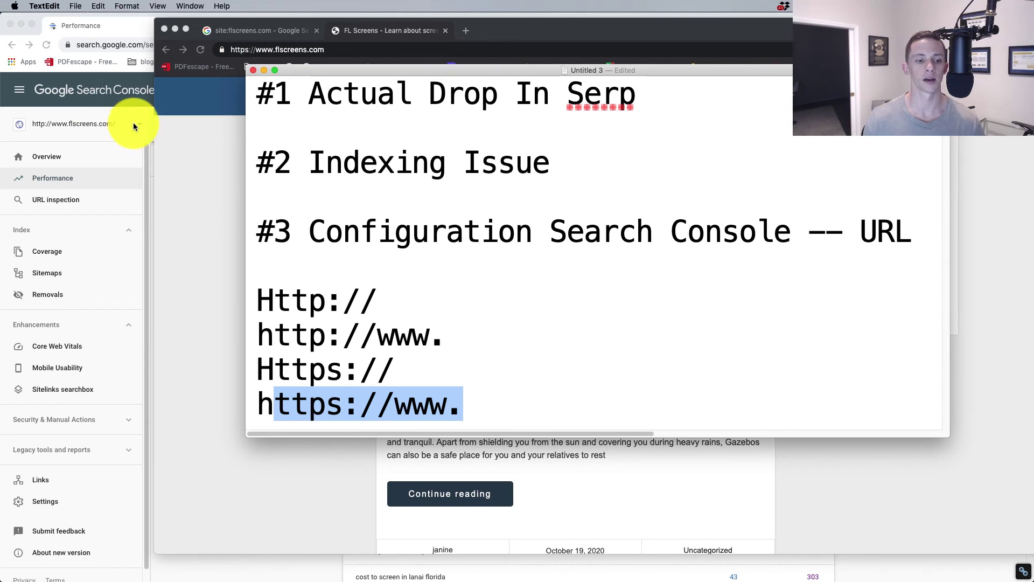
left_click(53, 496)
left_click(50, 501)
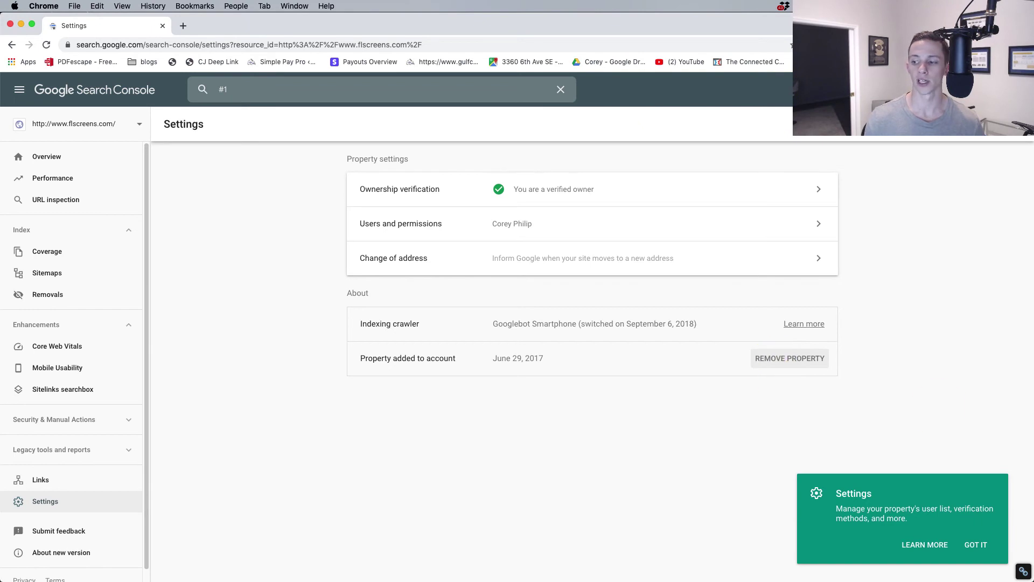
Step: Switch back to the TextEdit note listing the four URL variants
key("super+Tab")
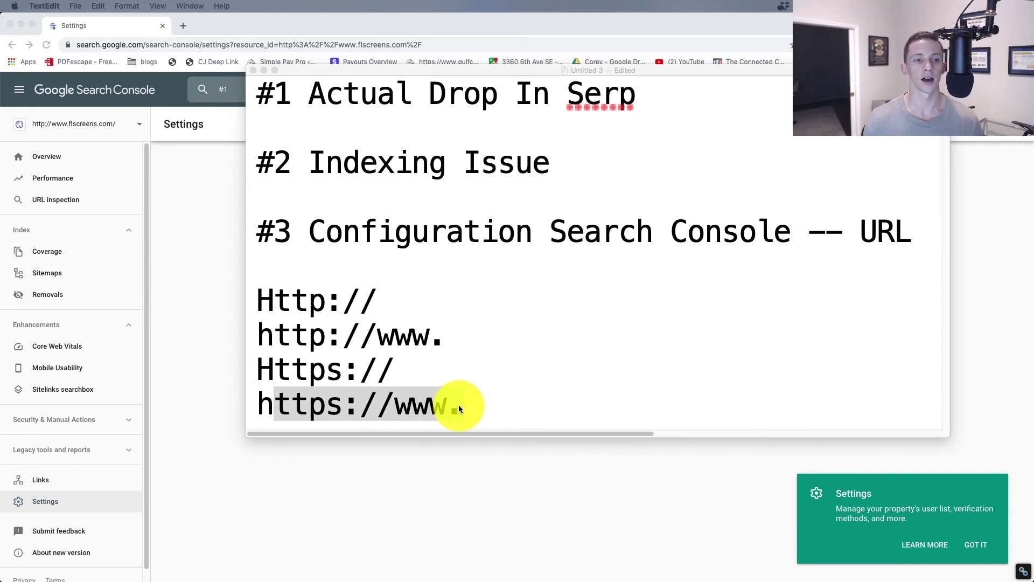
left_click(479, 406)
left_click(479, 405)
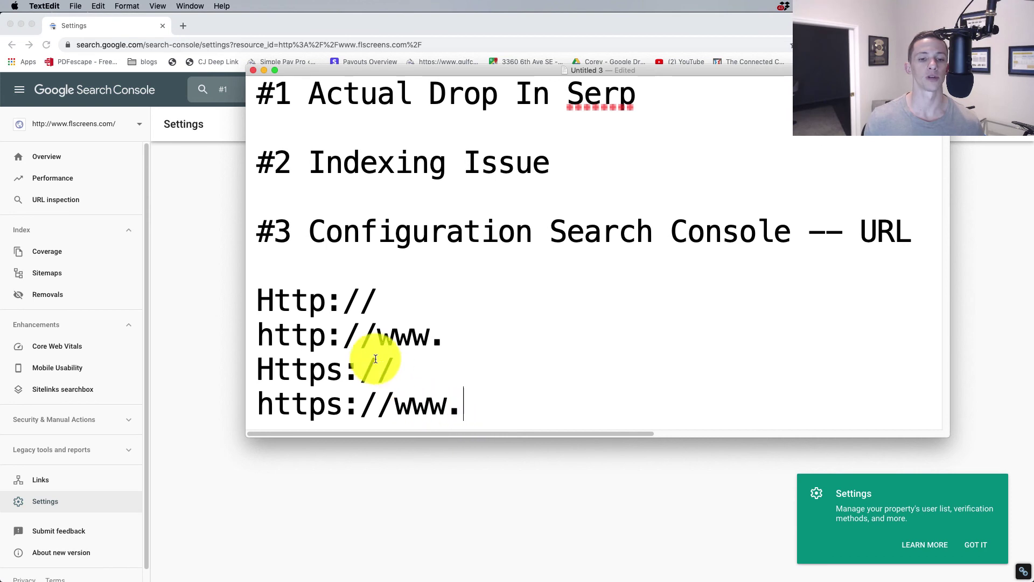
left_click(288, 307)
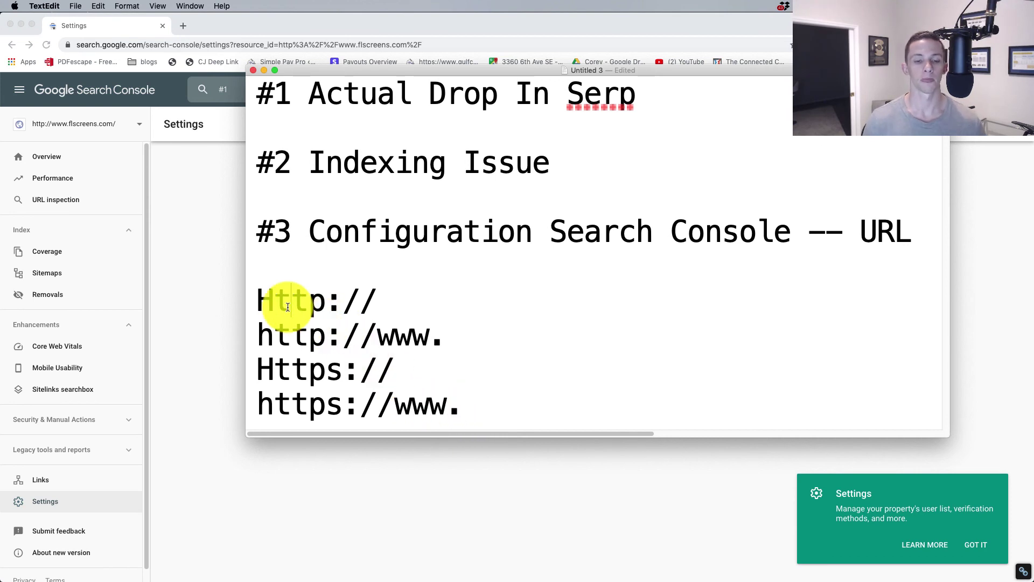